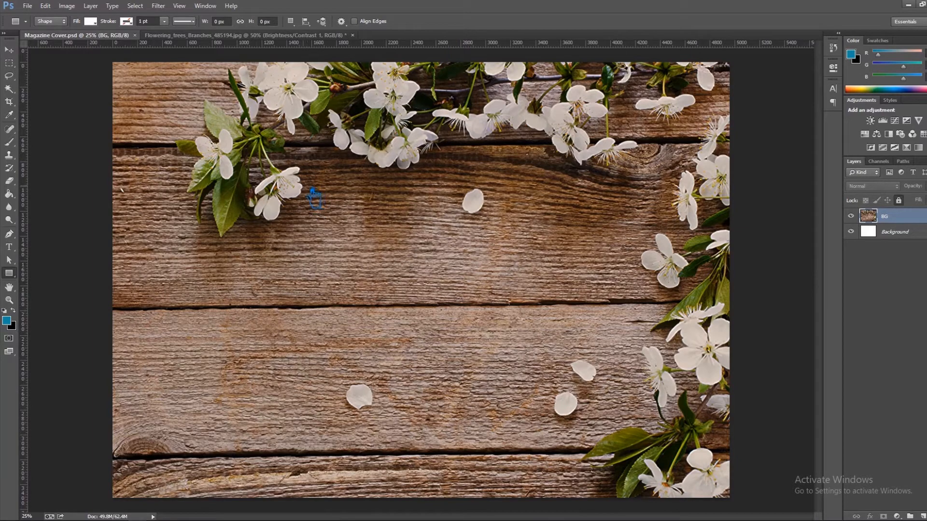
Draw a white rectangle about 1532 × 1944 px on the wooden background and move it onto the lower-left part of the photo.
left_click_drag(303, 186, 503, 432)
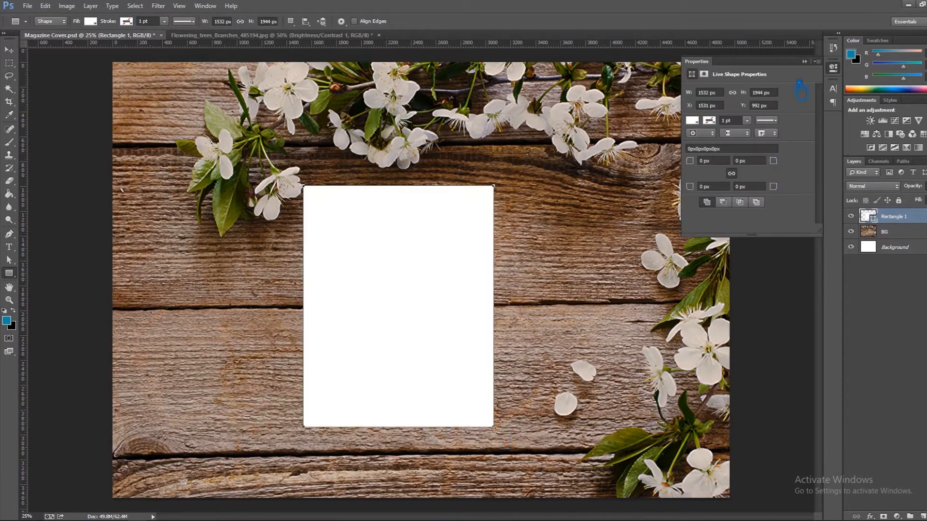
left_click(805, 61)
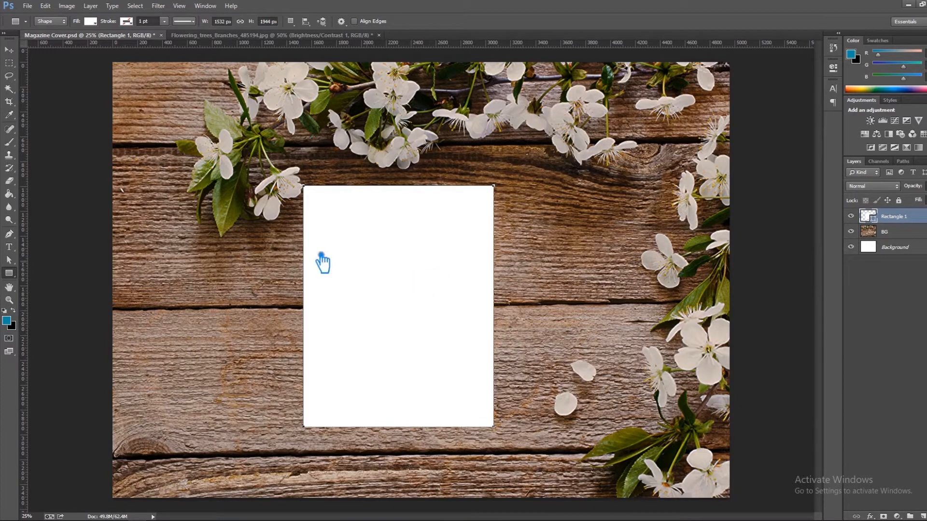
left_click(9, 50)
left_click_drag(393, 320, 317, 372)
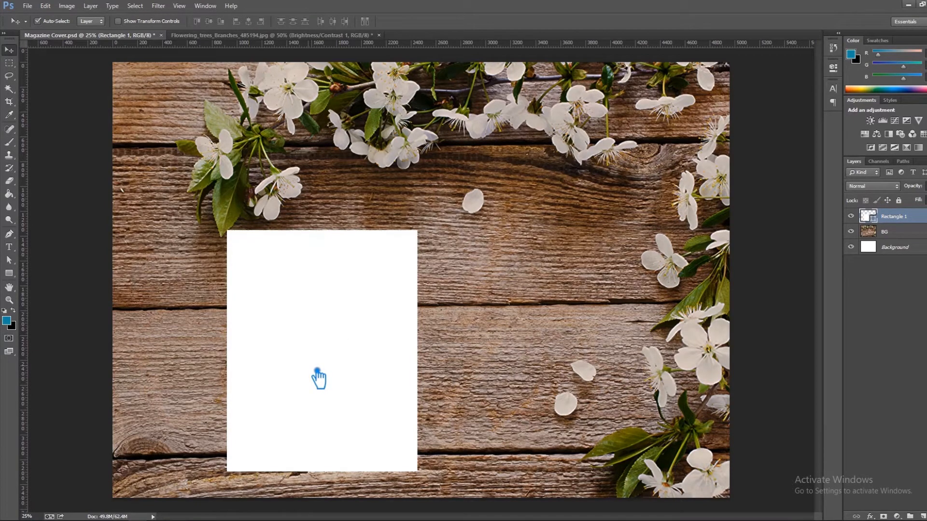
Duplicate the white rectangle and place the copy flush against its right edge, level with the original.
key("ctrl+j")
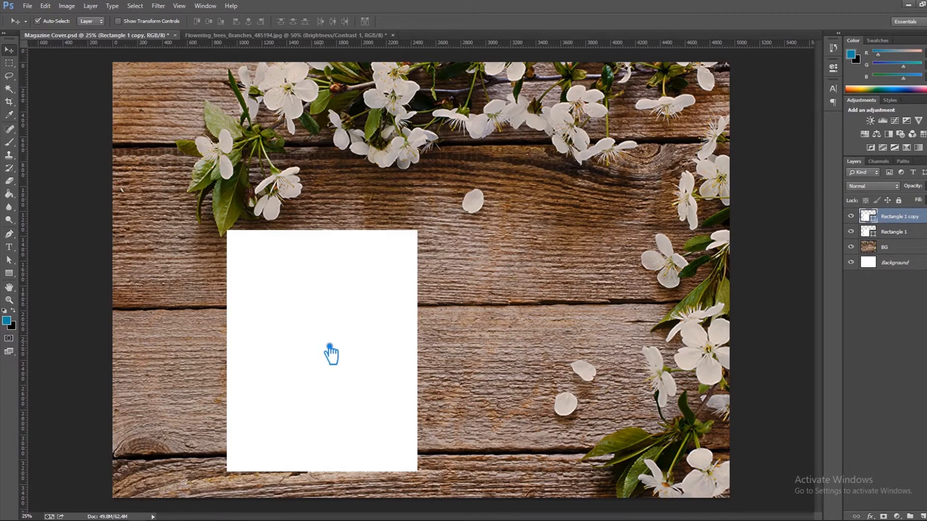
key("ctrl+t")
left_click_drag(330, 347, 530, 345)
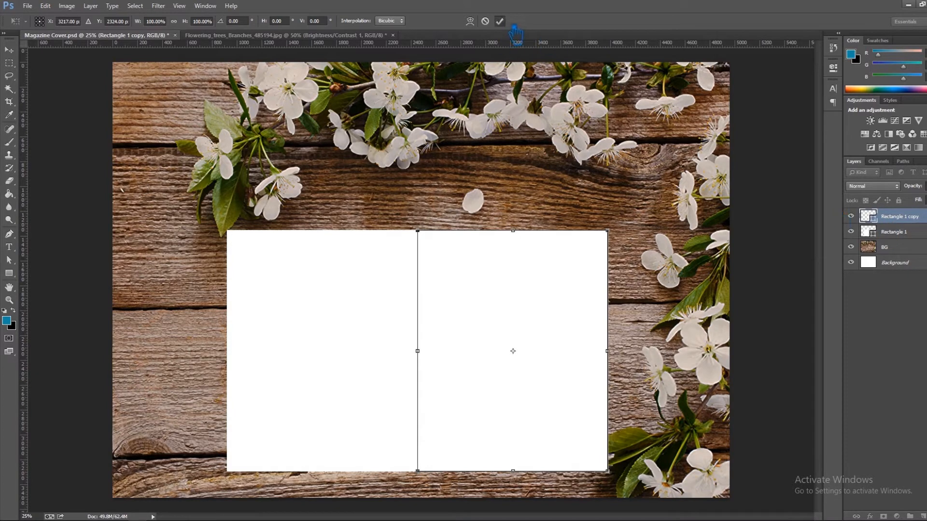
left_click(499, 21)
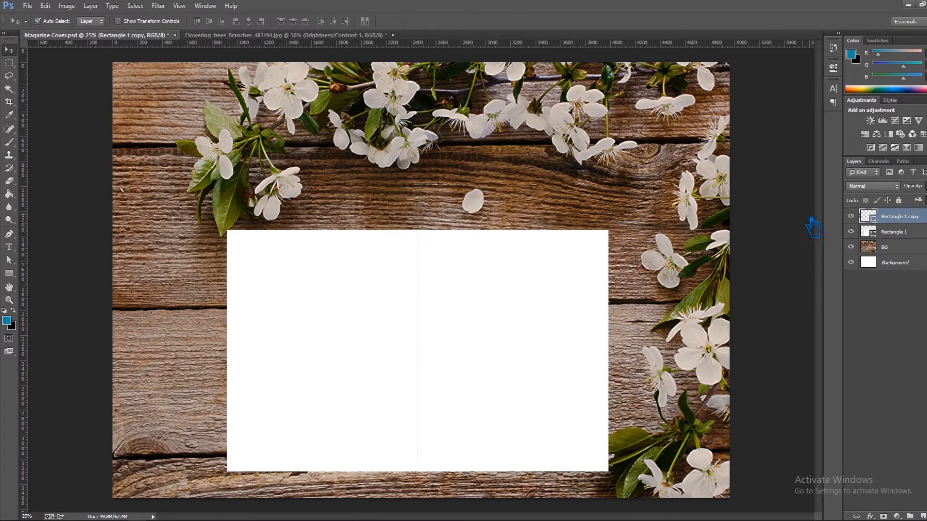
Stretch both rectangles upward together to about 105% of their height, keeping the width at 100%.
left_click(901, 234, "shift")
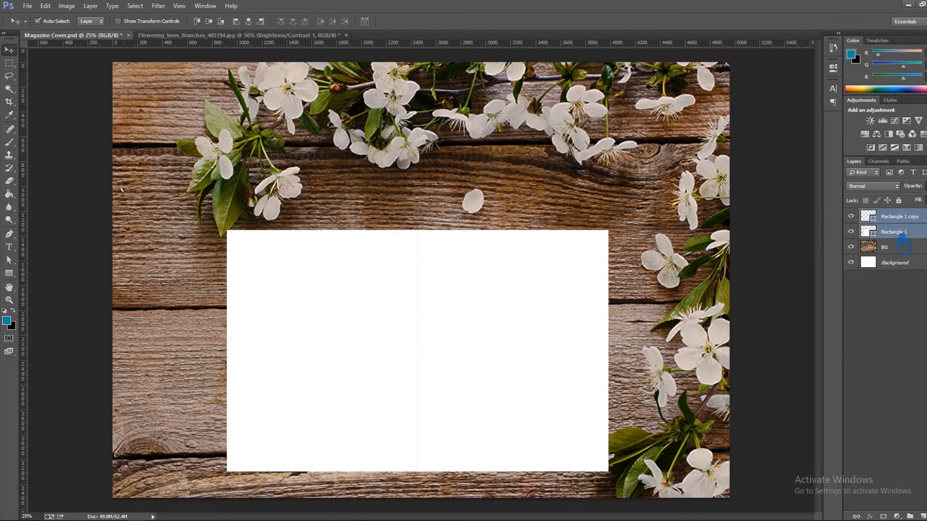
key("ctrl+t")
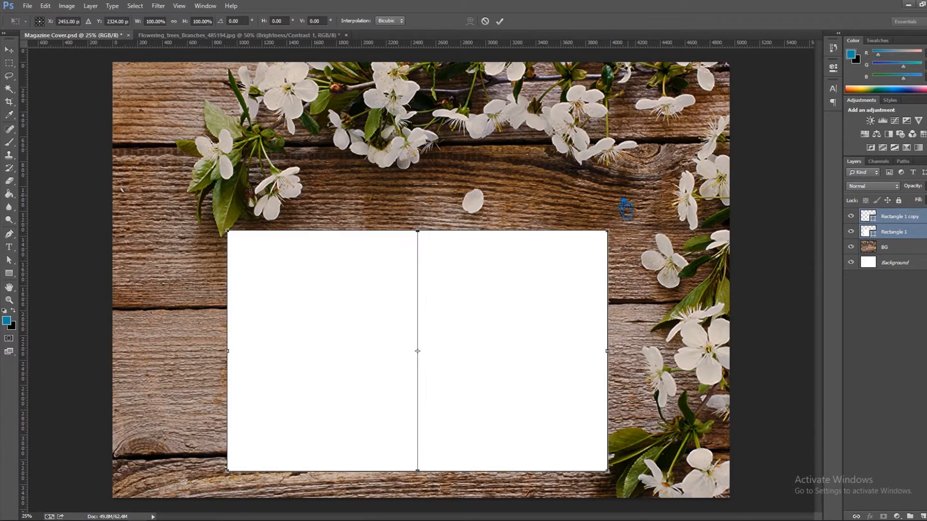
left_click_drag(428, 232, 427, 222)
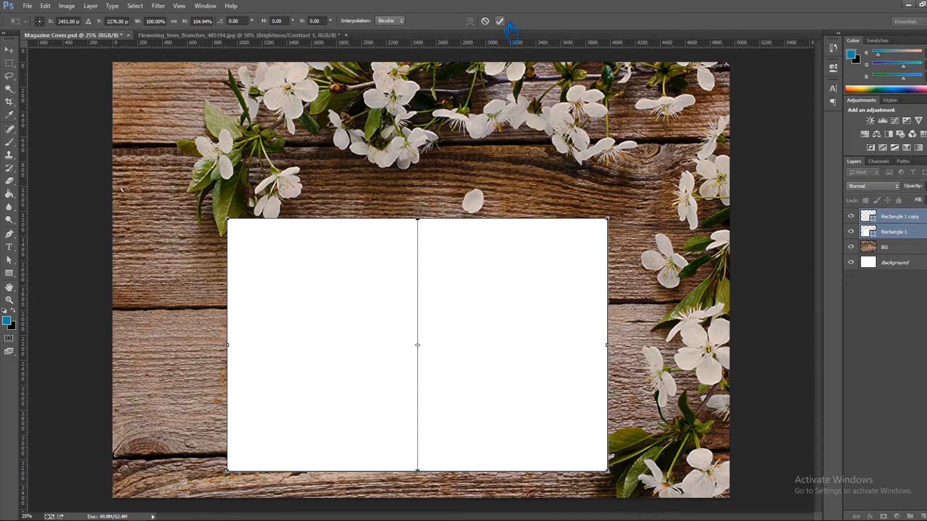
left_click(501, 21)
Rename the right rectangle's layer as Front and the left rectangle's layer as Back.
left_click(905, 222)
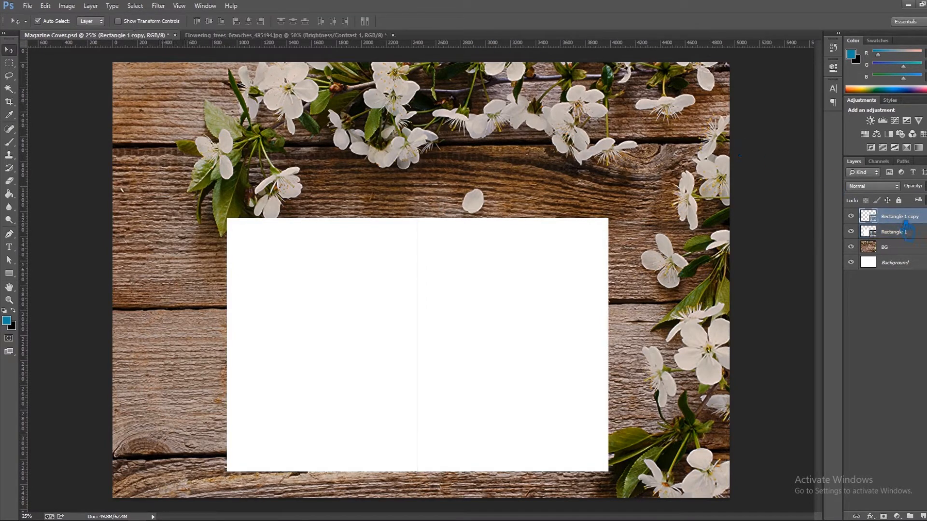
left_click(851, 216)
left_click(851, 216)
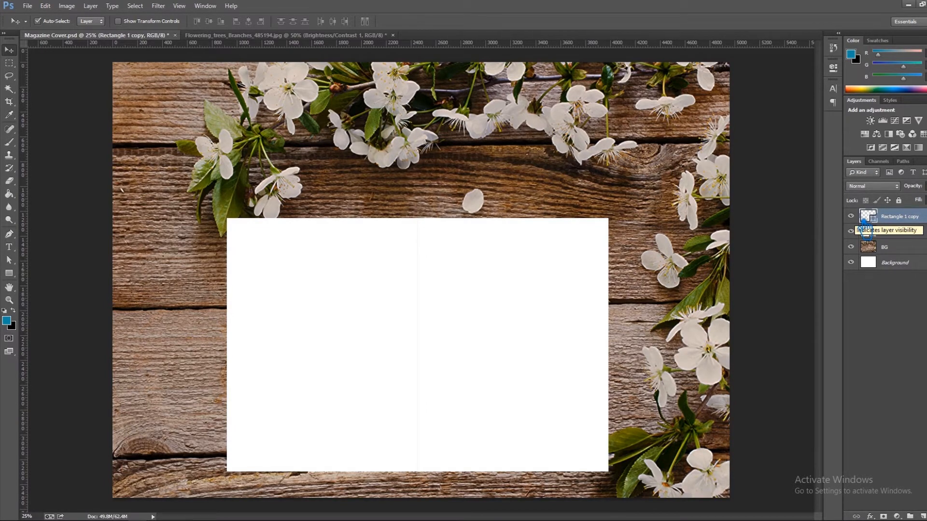
double_click(899, 217)
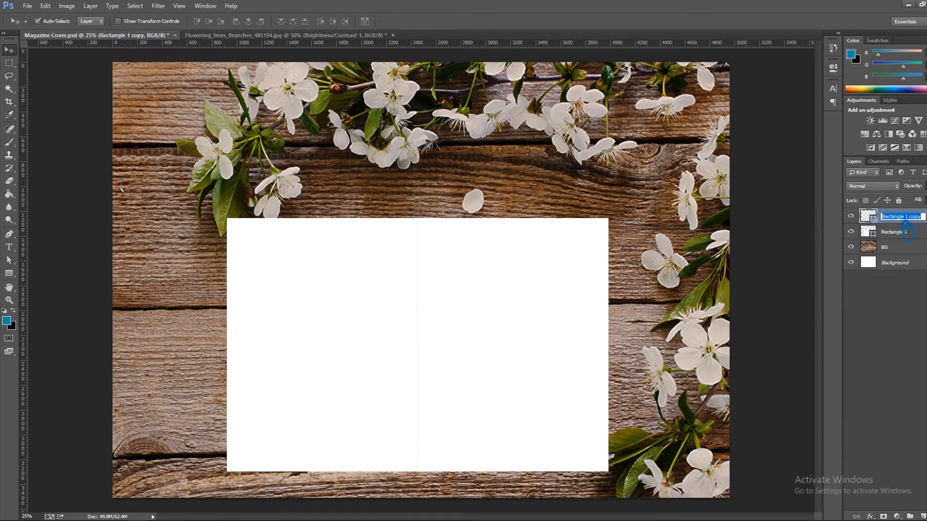
type("Fr")
double_click(899, 232)
type("Back")
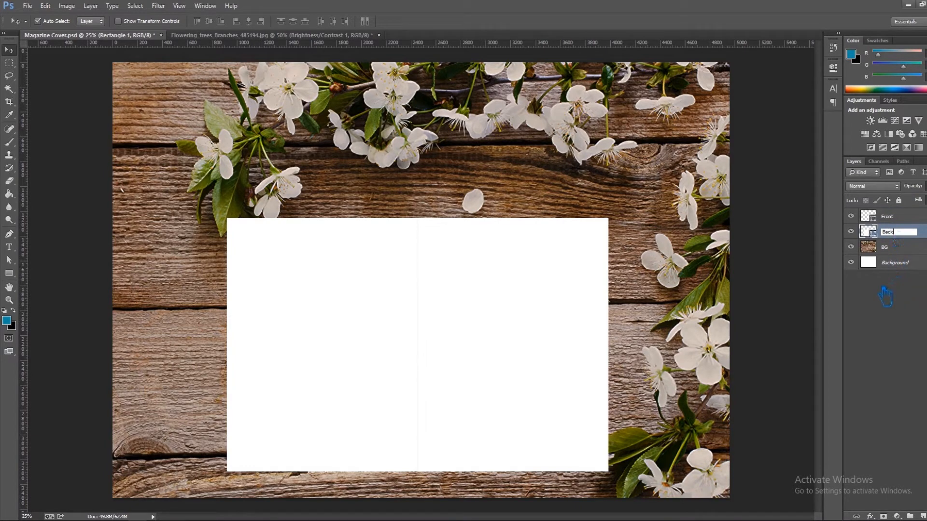
left_click(901, 351)
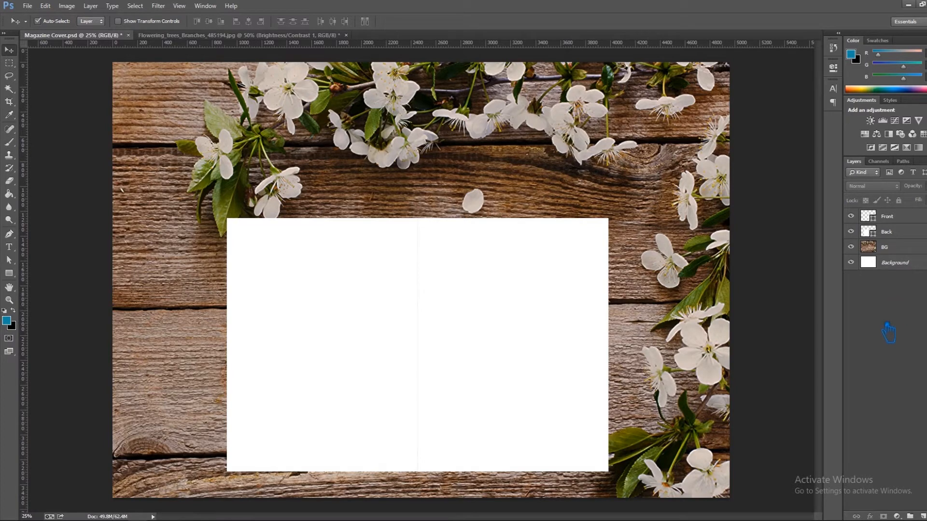
Convert the Front layer and the Back layer into separate smart objects.
left_click(901, 222)
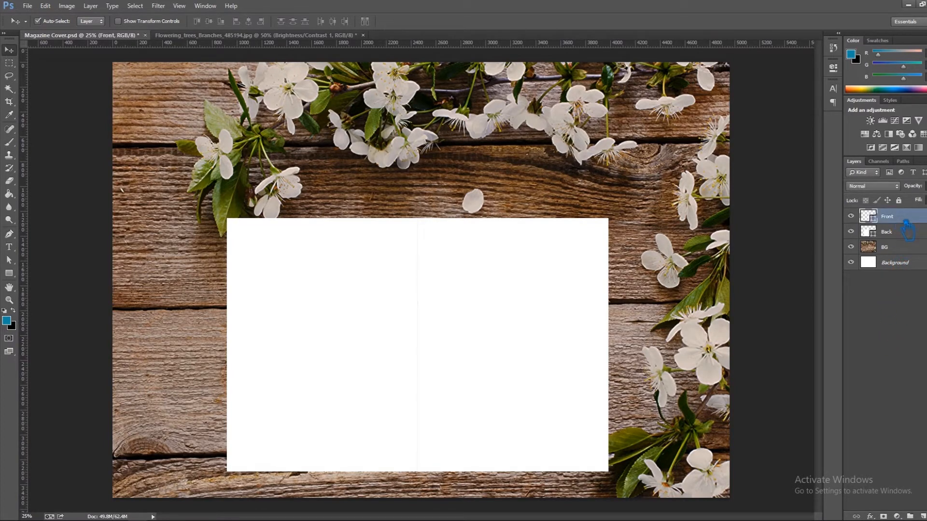
right_click(903, 223)
key("Escape")
right_click(903, 223)
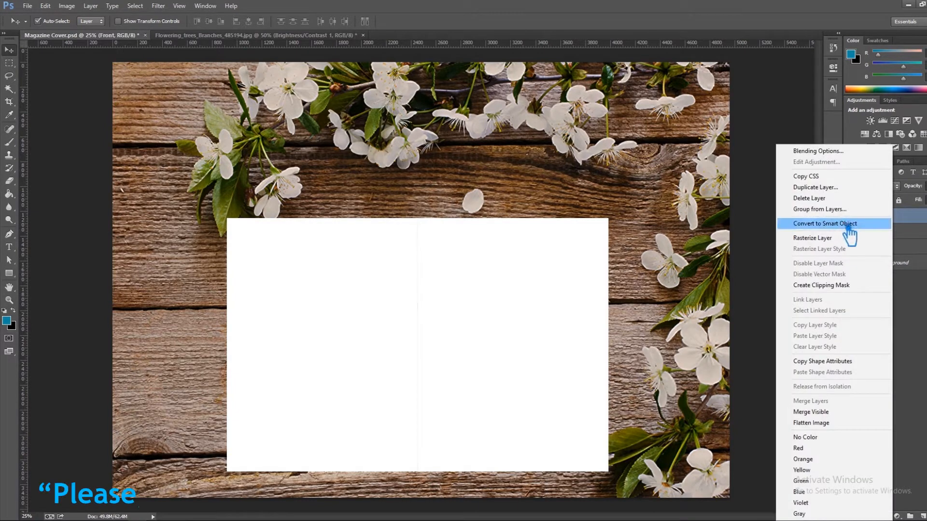
key("Escape")
left_click(896, 232)
right_click(895, 232)
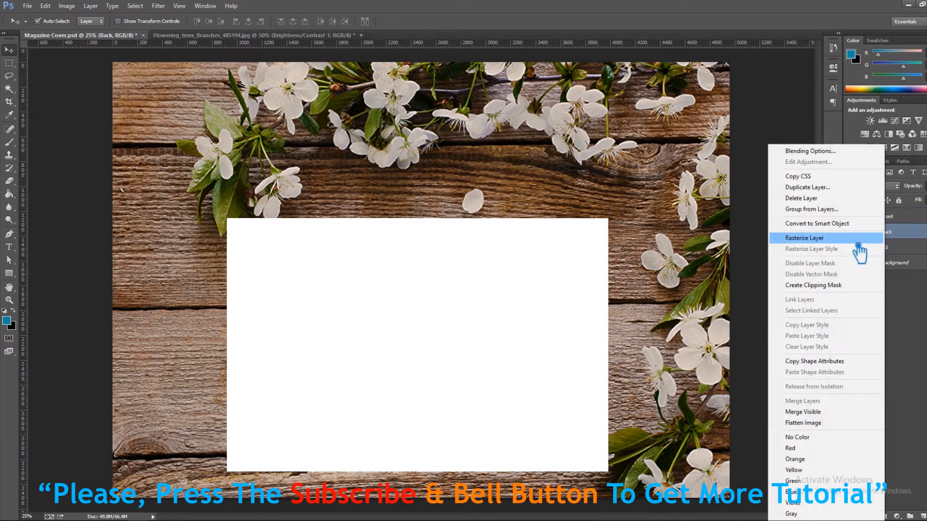
left_click(847, 225)
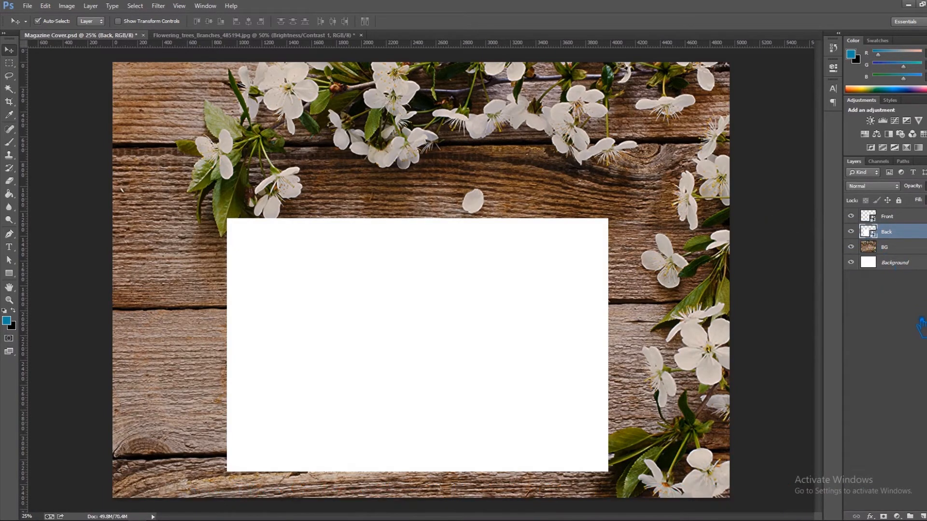
Turn the Background layer into a regular layer and group it with the wood photo layer in a group named BG.
left_click(911, 250)
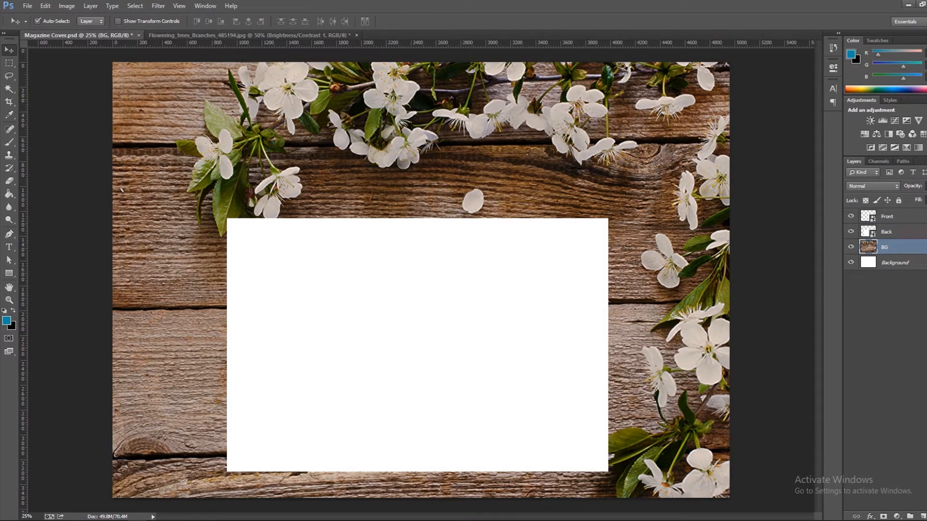
left_click(910, 263)
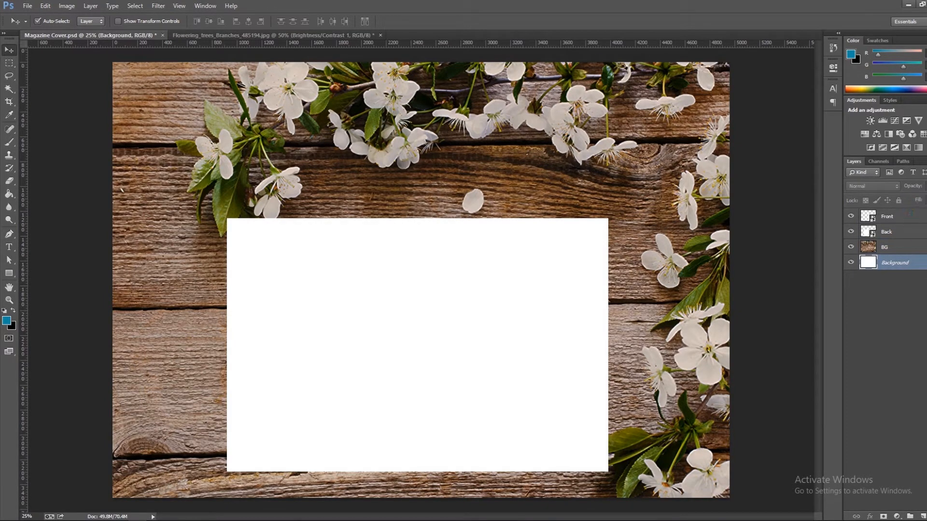
double_click(903, 263, "alt")
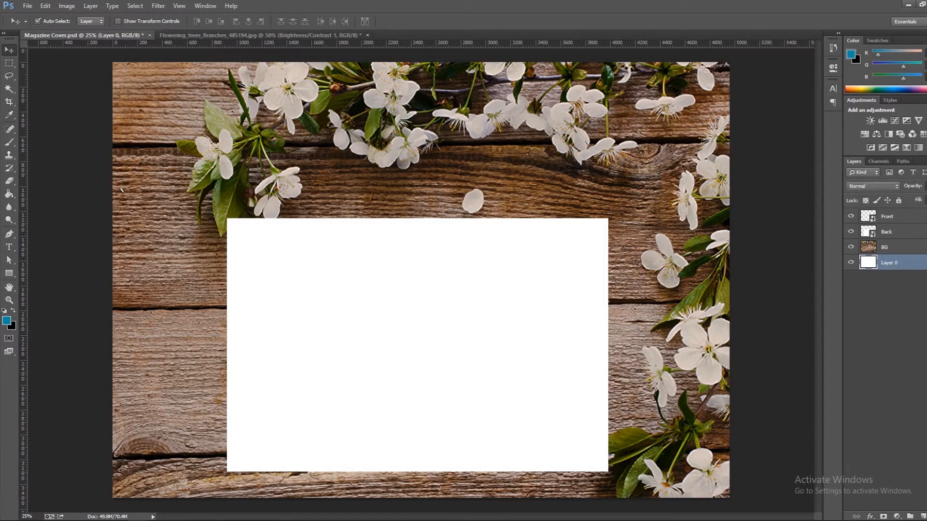
left_click(903, 254, "shift")
key("ctrl+g")
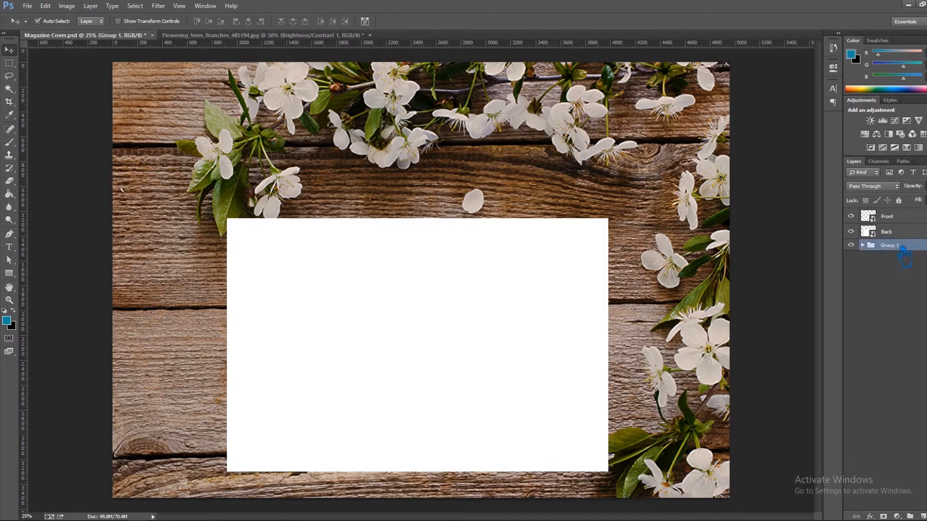
double_click(903, 249)
type("BG")
key("Return")
Lock the BG group and save the document.
left_click(910, 247)
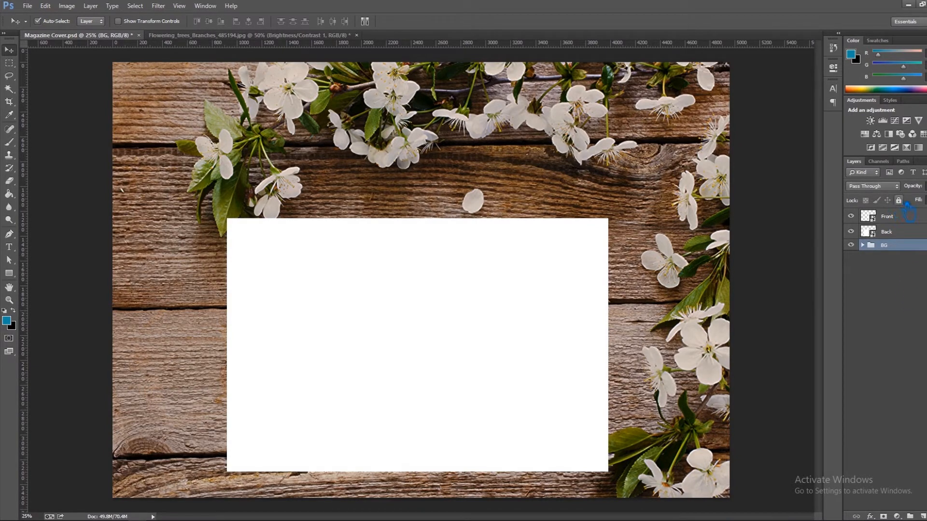
left_click(917, 300)
key("ctrl+s")
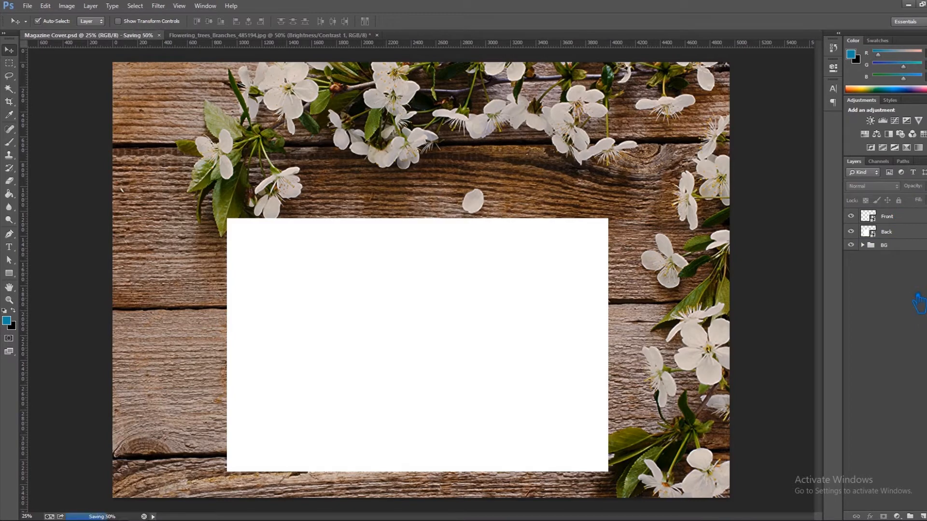
left_click(910, 220)
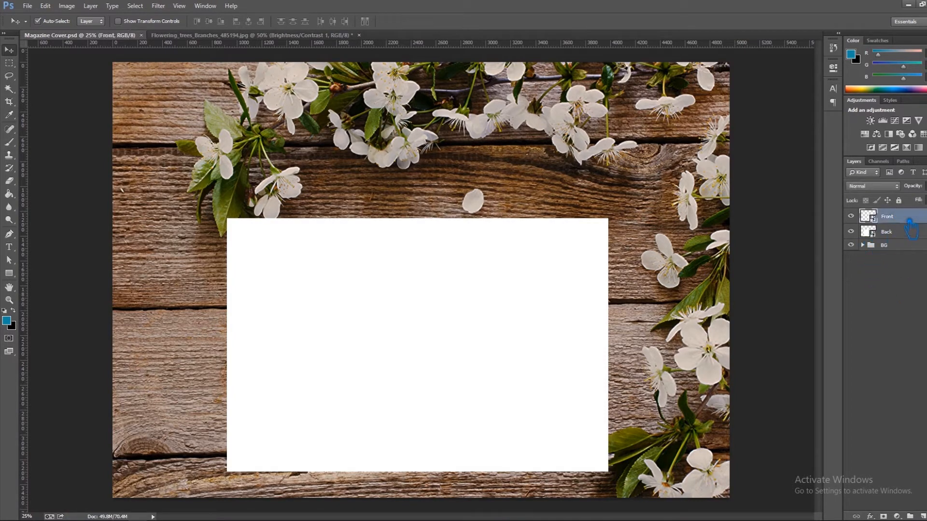
left_click(907, 232, "shift")
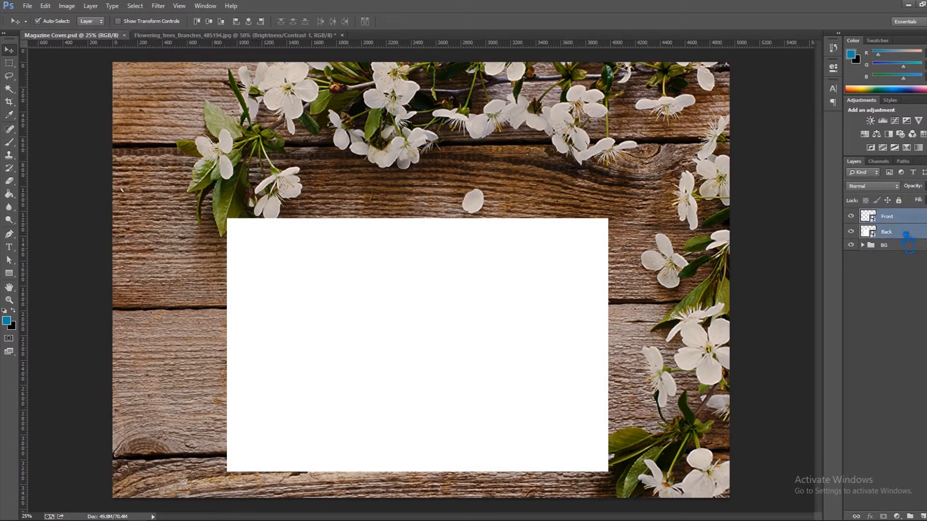
left_click(902, 220)
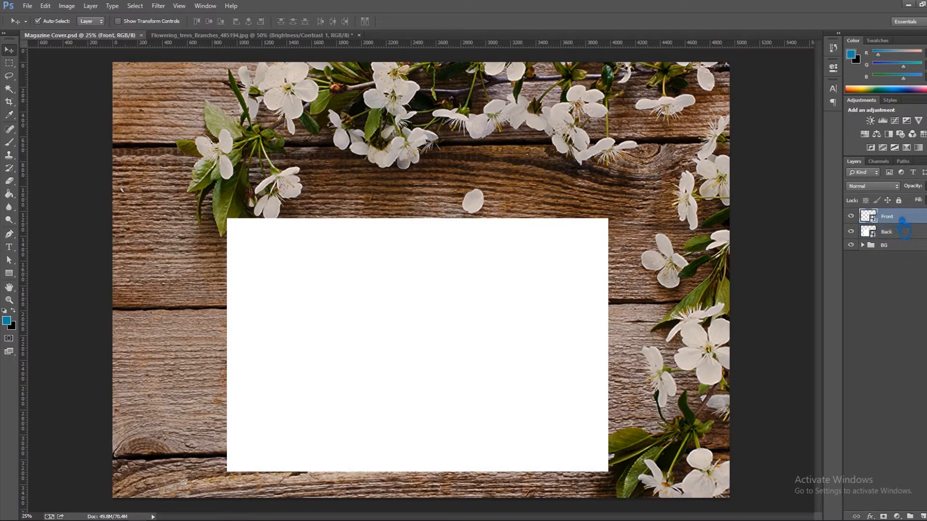
left_click_drag(903, 227, 902, 231)
left_click_drag(903, 229, 901, 229)
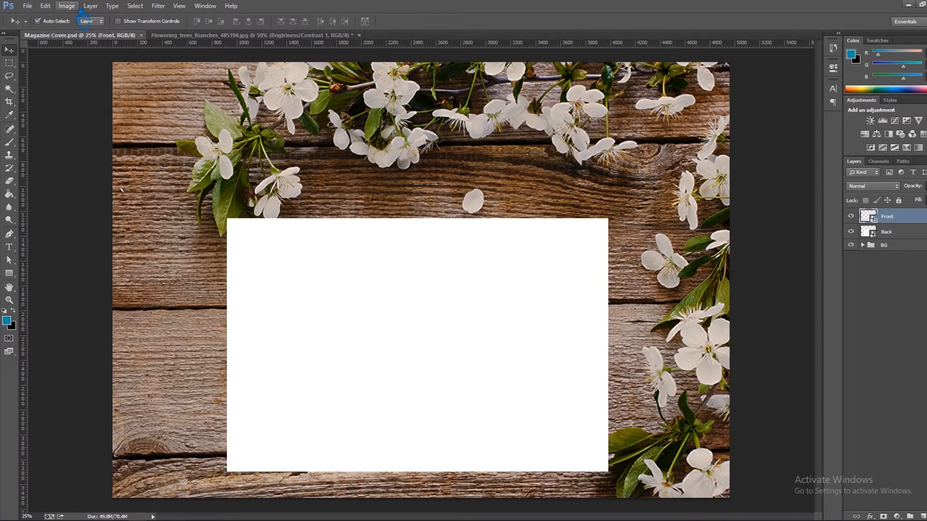
left_click(53, 6)
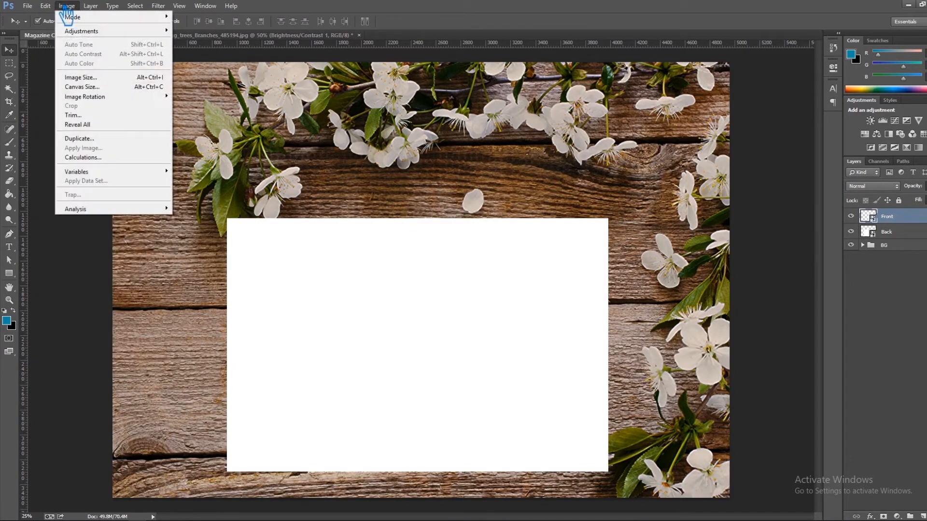
mouse_move(80, 200)
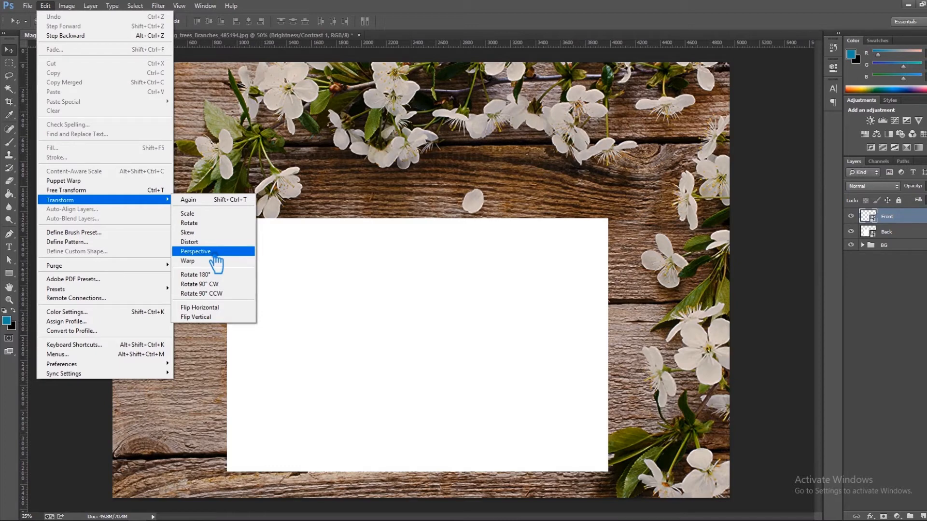
left_click(497, 4)
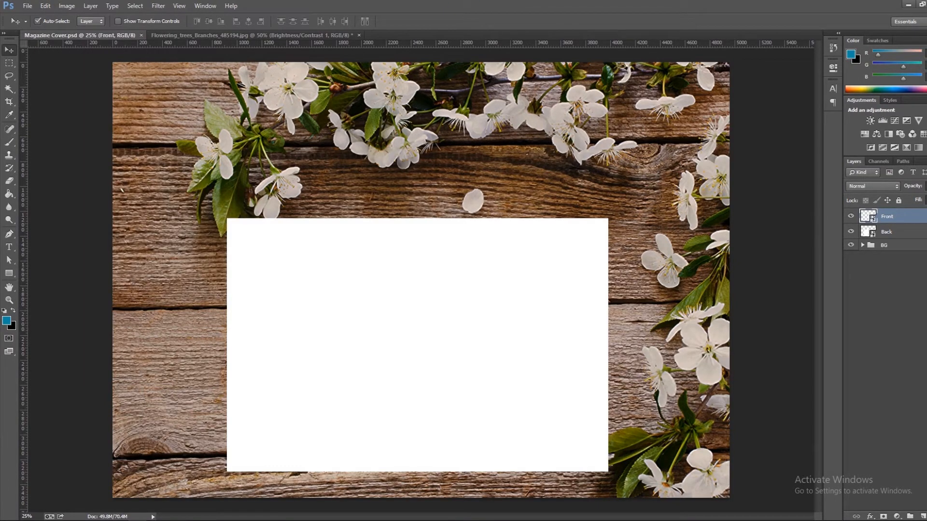
left_click(901, 241, "ctrl")
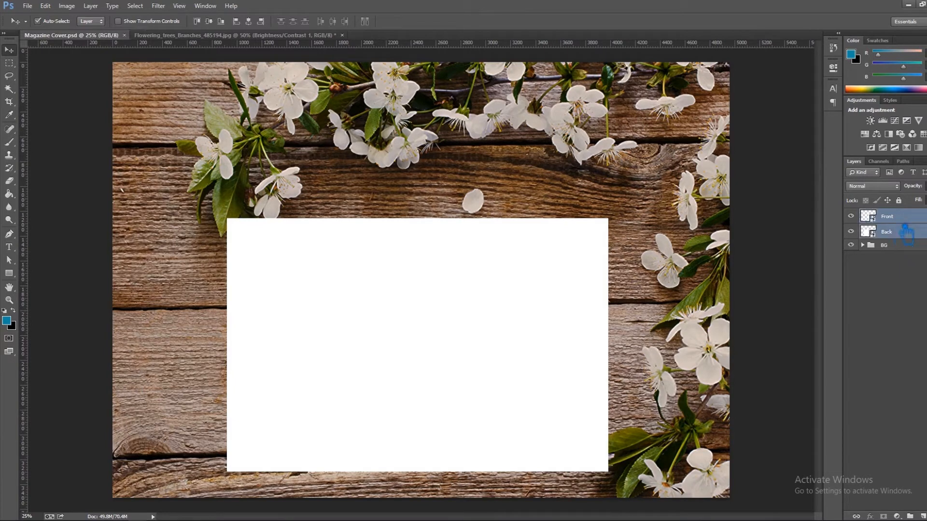
right_click(901, 241)
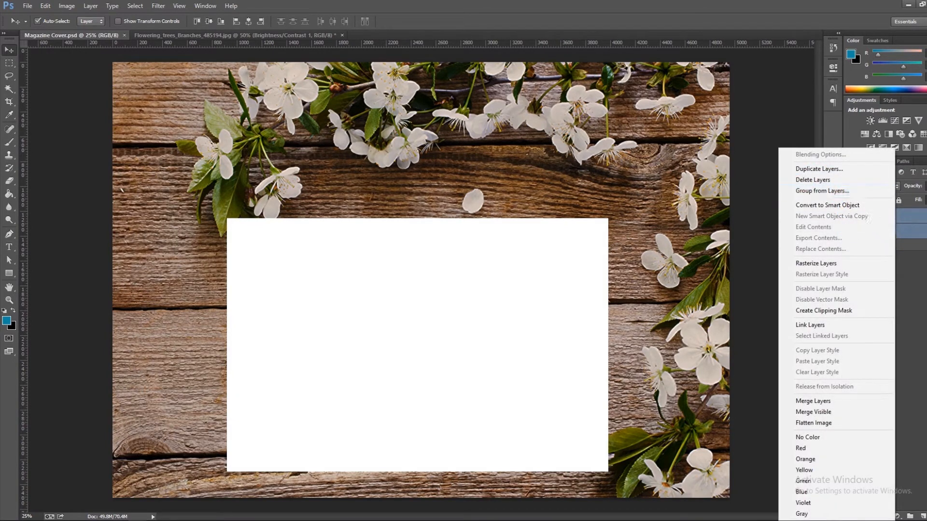
left_click(896, 222)
Group the Front and Back layers and name the group Front & Back.
left_click(897, 222)
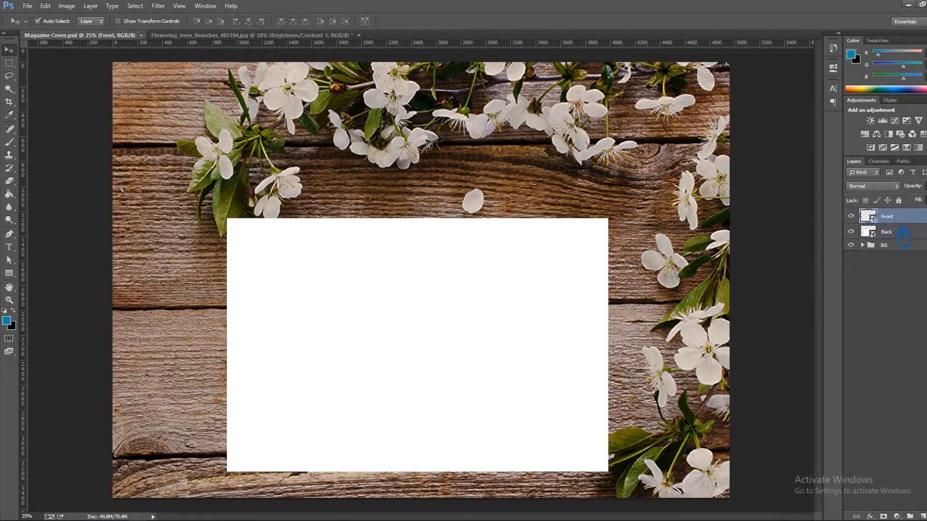
left_click(905, 234, "ctrl")
key("ctrl+g")
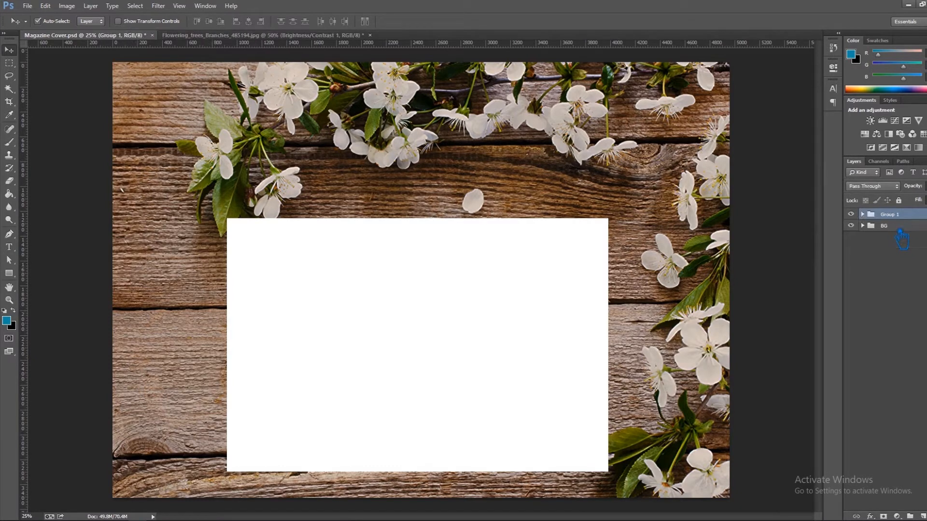
double_click(896, 218)
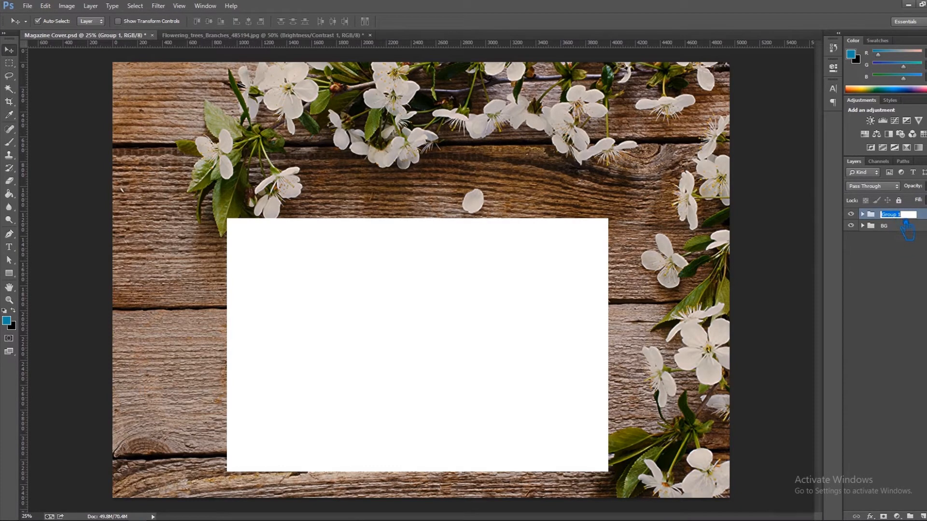
type("Front & Back")
left_click(923, 249)
Add a drop shadow with the Linear Light blend mode to the Front & Back group.
left_click(896, 216)
right_click(896, 216)
left_click(894, 217)
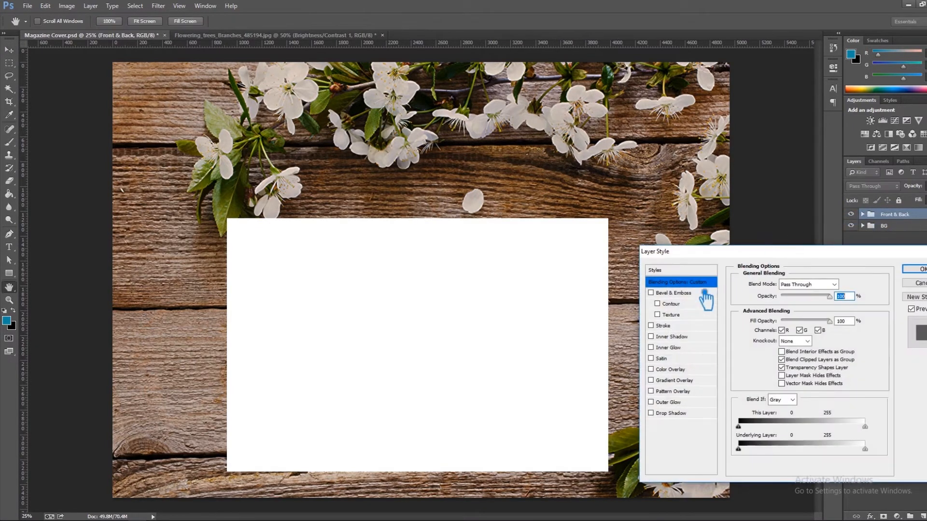
left_click(683, 416)
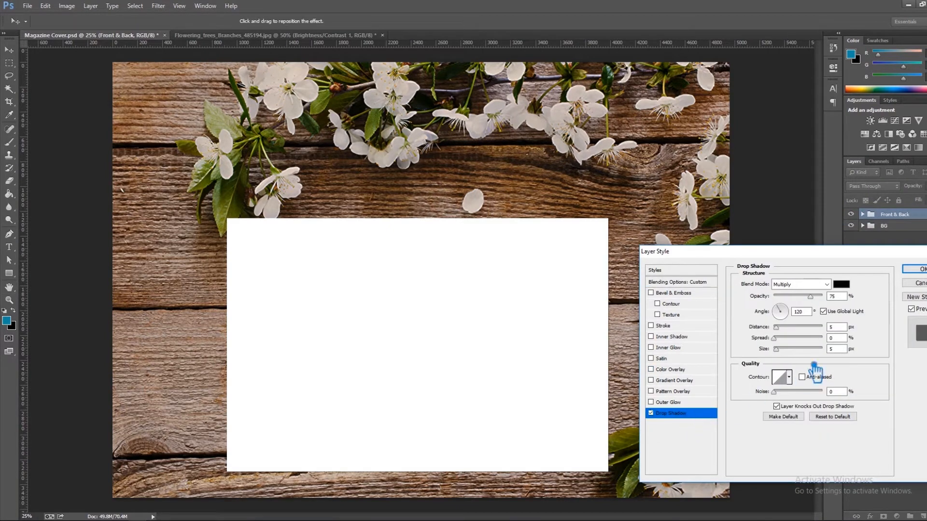
left_click(806, 285)
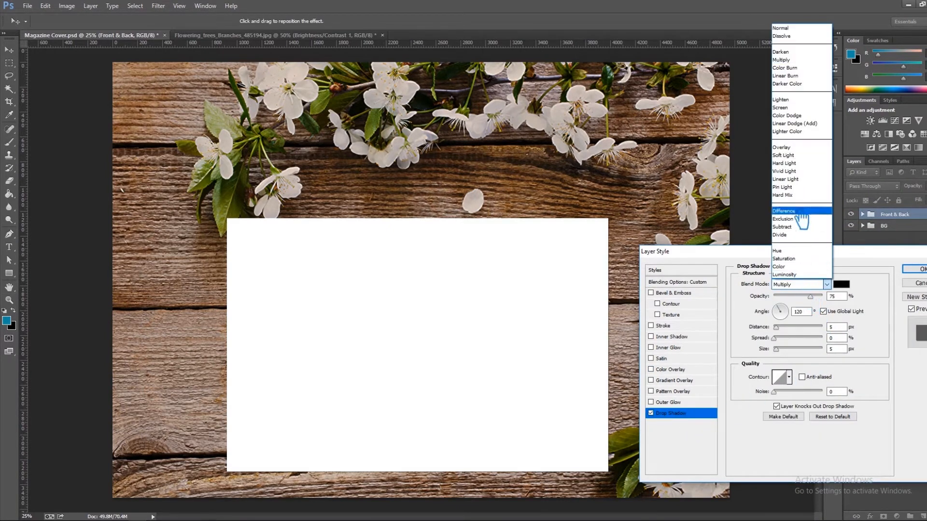
left_click(808, 183)
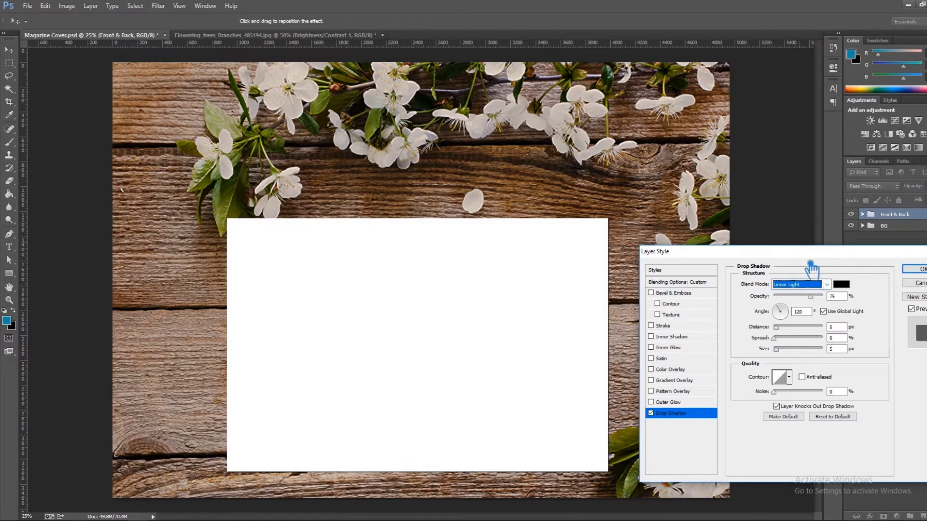
Set the drop shadow's distance to 69 px, size to 65 px and angle to 90°, and apply the layer style.
key("Tab")
left_click_drag(786, 353, 814, 336)
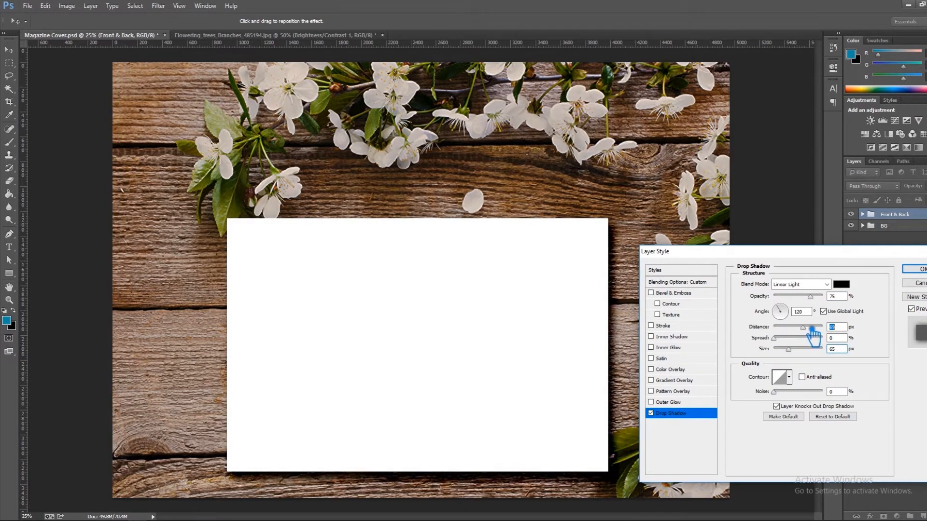
left_click(799, 311)
type("90")
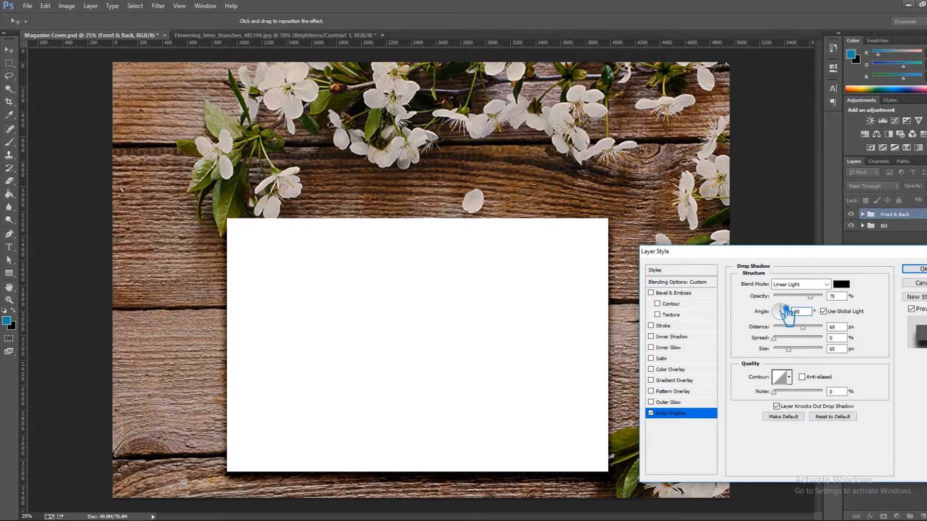
left_click(870, 303)
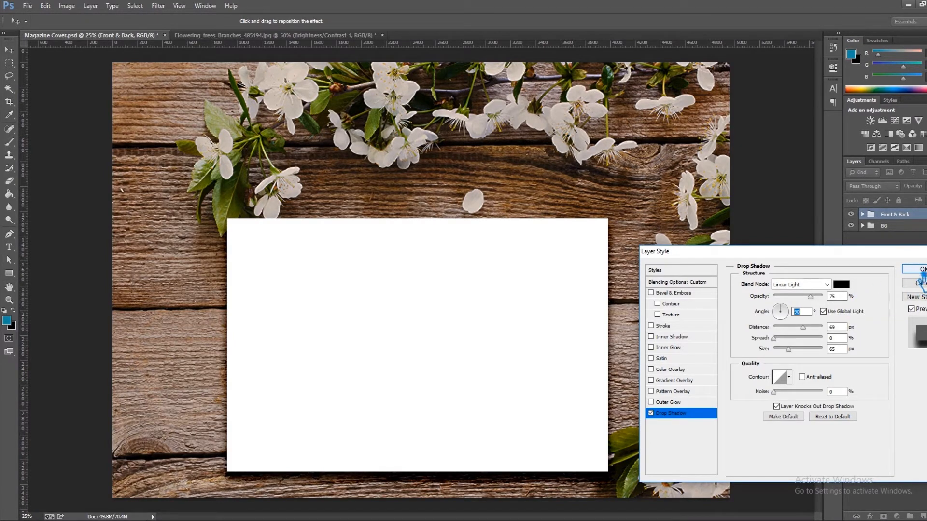
left_click(919, 272)
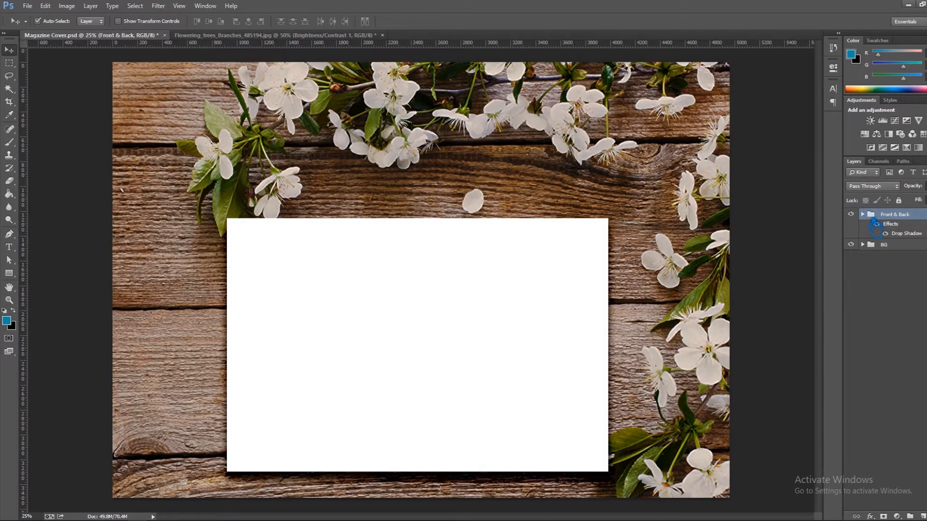
Try duplicating the Front and Back layers inside their group and offsetting the copies slightly up and to the right.
left_click(862, 214)
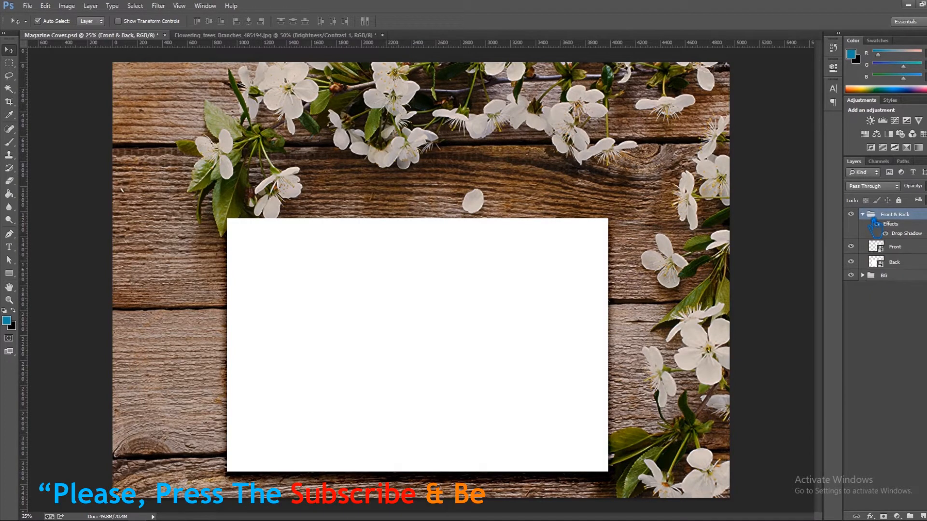
left_click(909, 247)
left_click(909, 264)
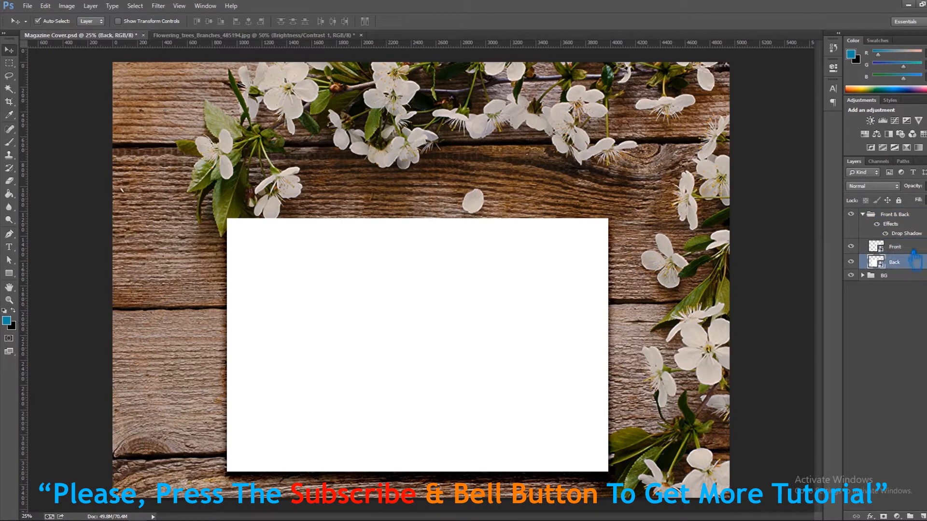
left_click(912, 249)
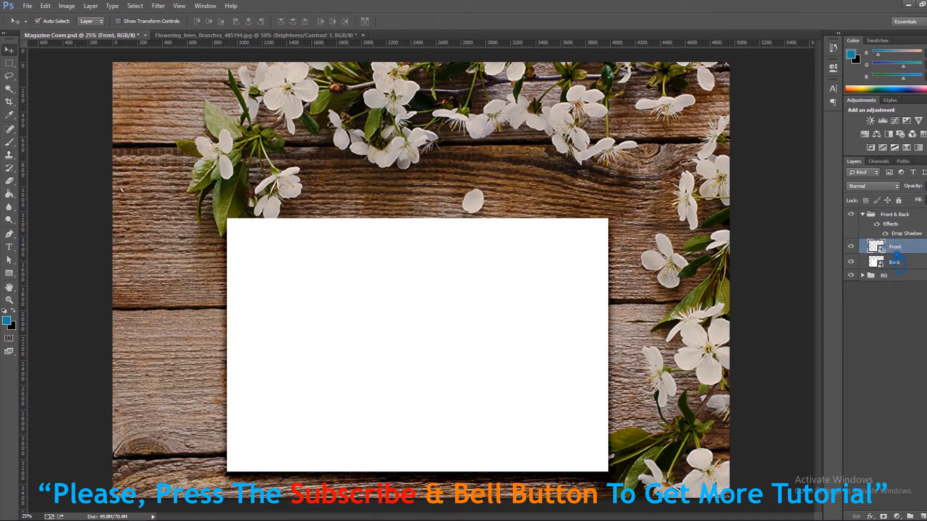
left_click(910, 263, "shift")
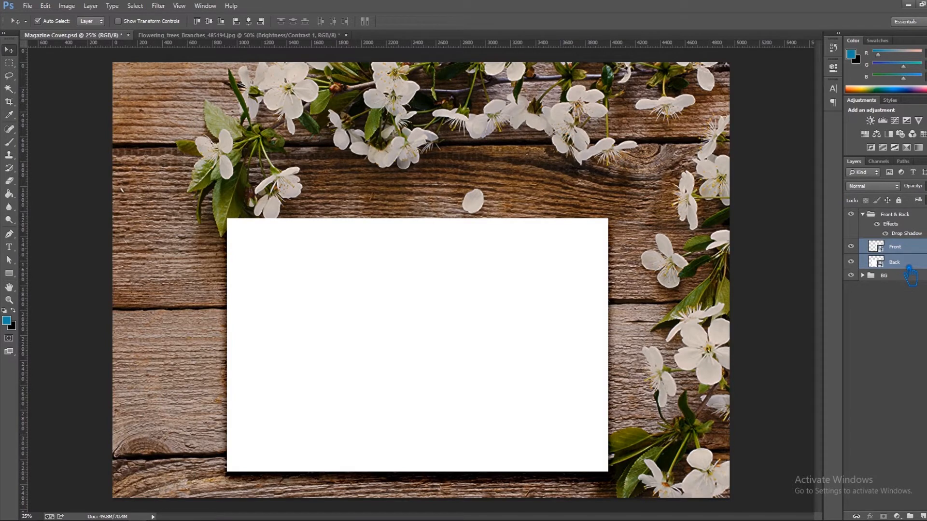
key("ctrl+j")
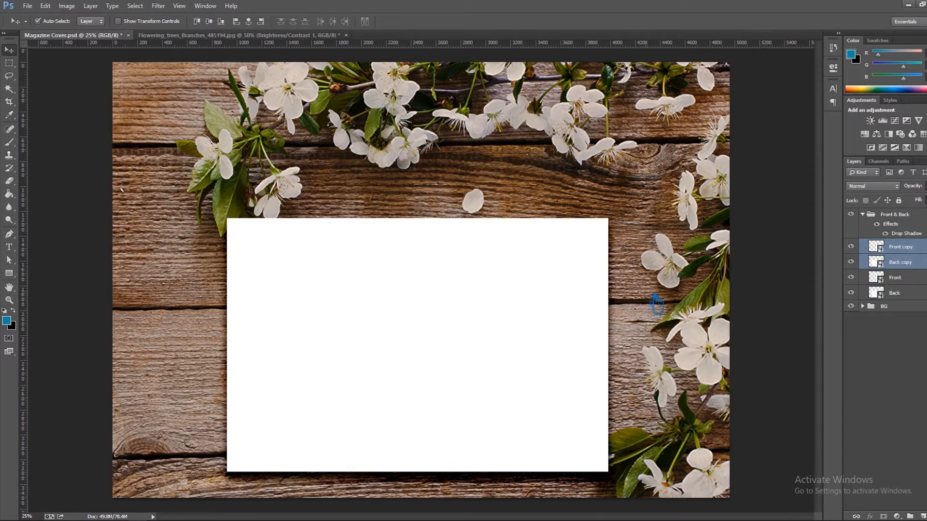
key("Up")
key("Up")
key("Up")
key("Up")
key("Up")
key("Up")
key("Up")
key("Up")
key("Up")
key("Up")
key("Up")
key("Up")
key("Up")
key("Up")
key("Up")
key("Up")
key("Up")
key("Up")
key("Up")
key("Up")
key("Right")
key("Right")
key("Right")
key("Right")
key("Right")
key("Right")
key("Right")
key("Right")
key("Right")
key("Right")
key("Right")
key("Right")
key("Right")
key("Right")
key("Right")
key("Right")
key("Right")
key("Right")
key("Right")
key("Right")
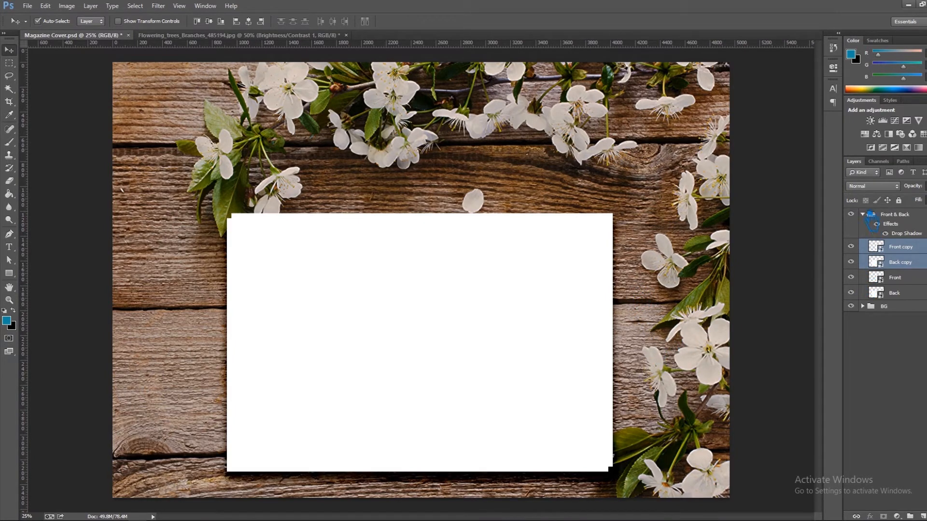
Delete the Front copy and Back copy layers from the Front & Back group.
left_click(863, 214)
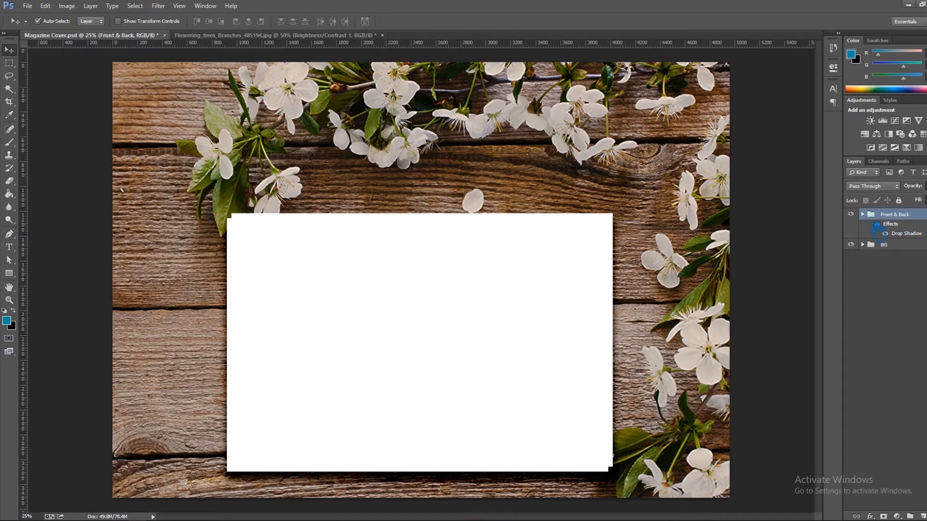
left_click(863, 214)
left_click(911, 248)
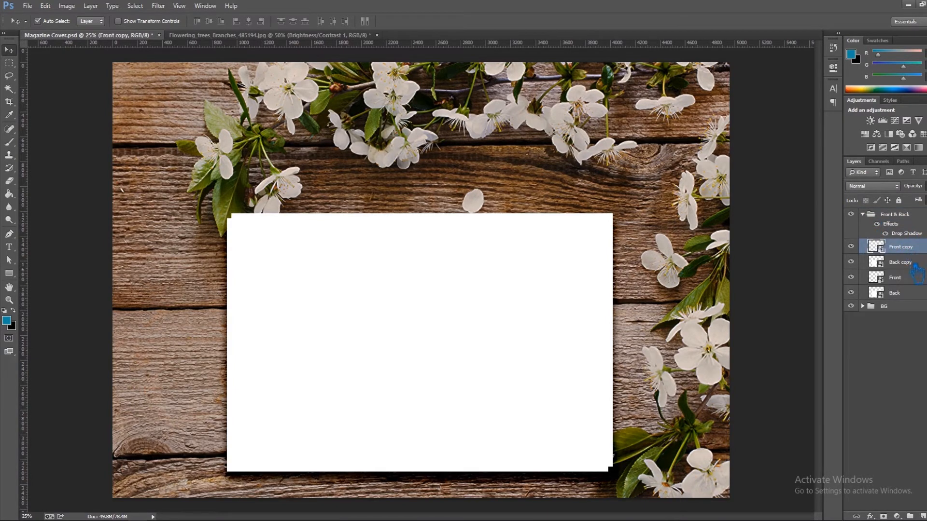
left_click(912, 262, "shift")
key("Delete")
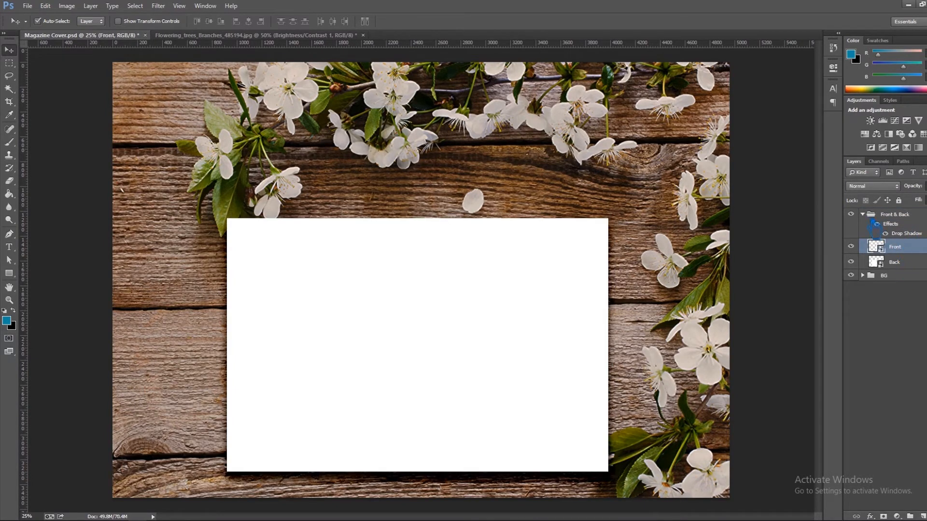
Duplicate the whole Front & Back group and offset the copy slightly up and to the right of the original page.
left_click(869, 216)
left_click(863, 214)
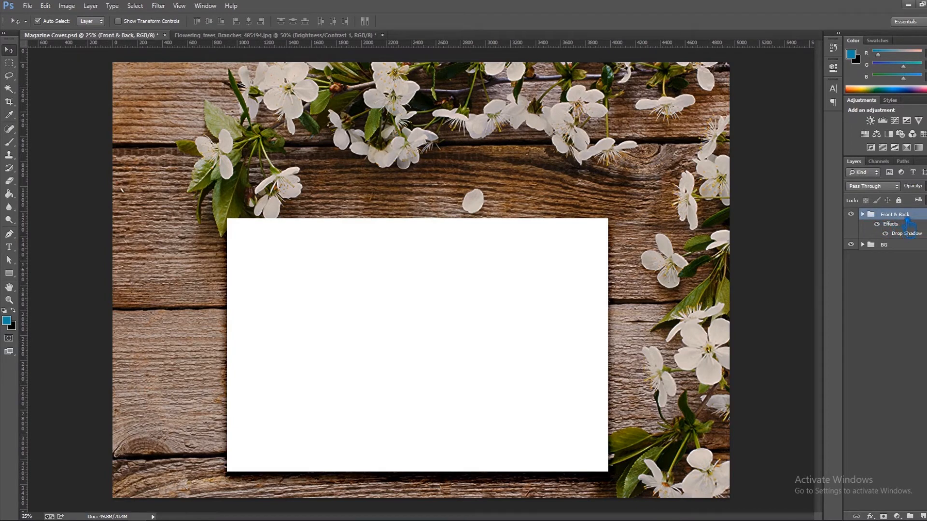
key("ctrl+j")
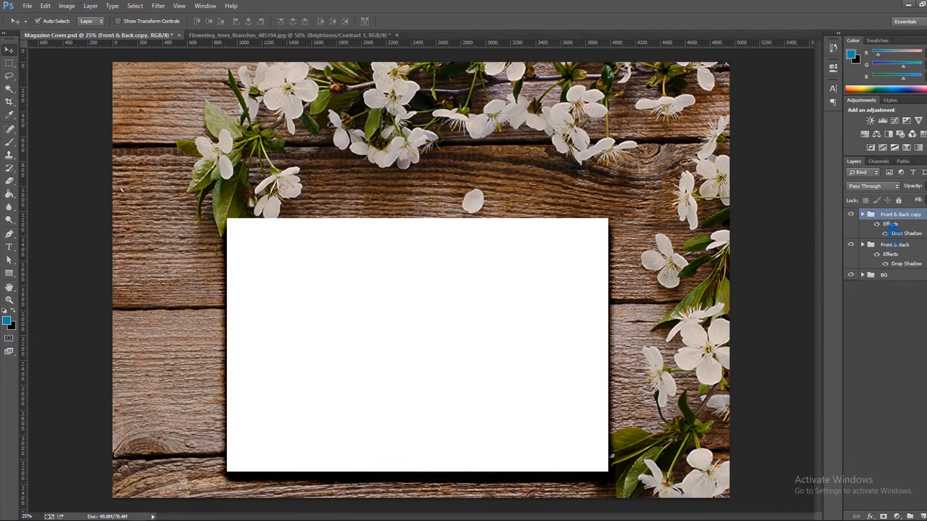
key("shift+Right")
key("shift+Right")
key("shift+Right")
key("shift+Right")
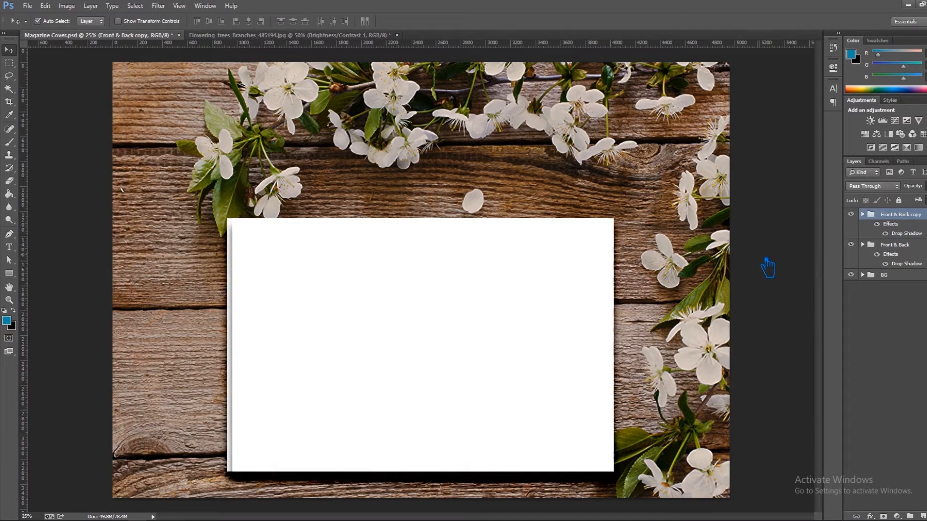
key("shift+Up")
key("shift+Up")
key("shift+Up")
key("shift+Right")
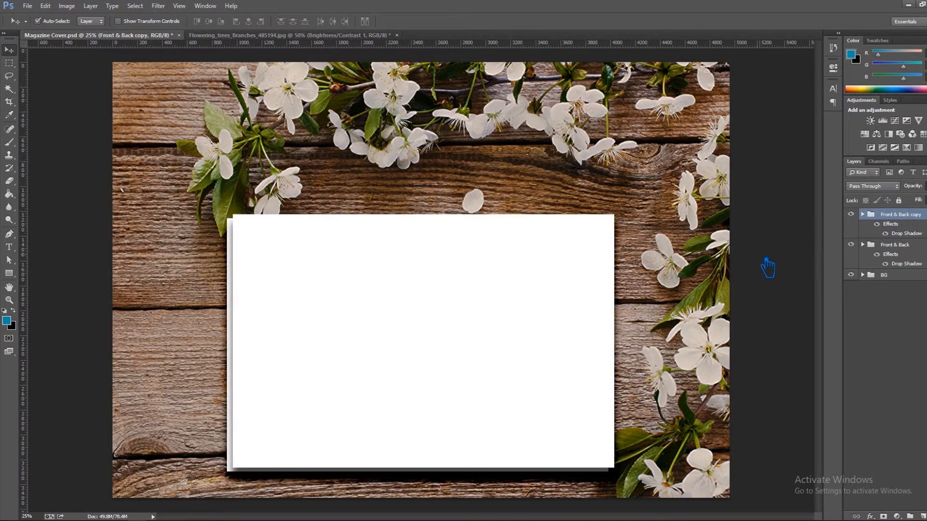
key("shift+Up")
key("shift+Up")
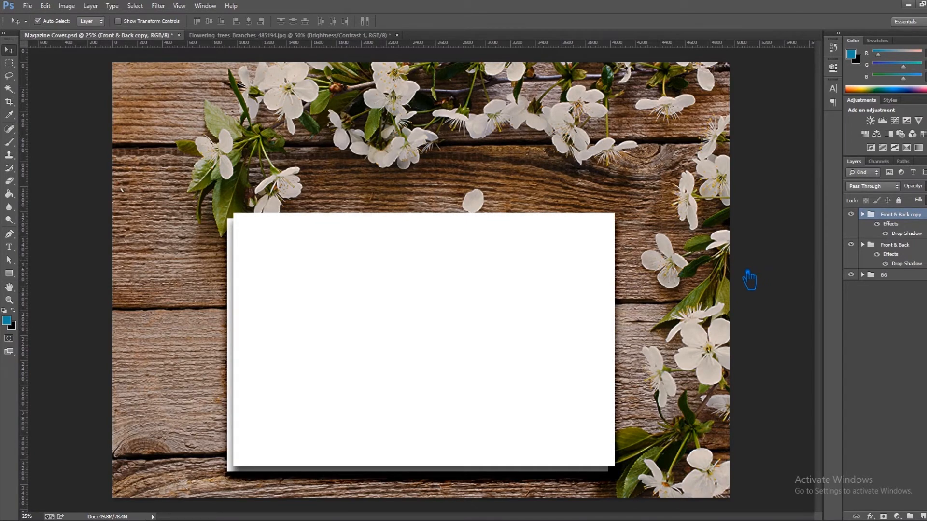
Duplicate the Front & Back copy group and offset the new page up and right to form the third stacked layer.
key("ctrl+j")
key("shift+Right")
key("shift+Right")
key("shift+Right")
key("shift+Right")
key("shift+Right")
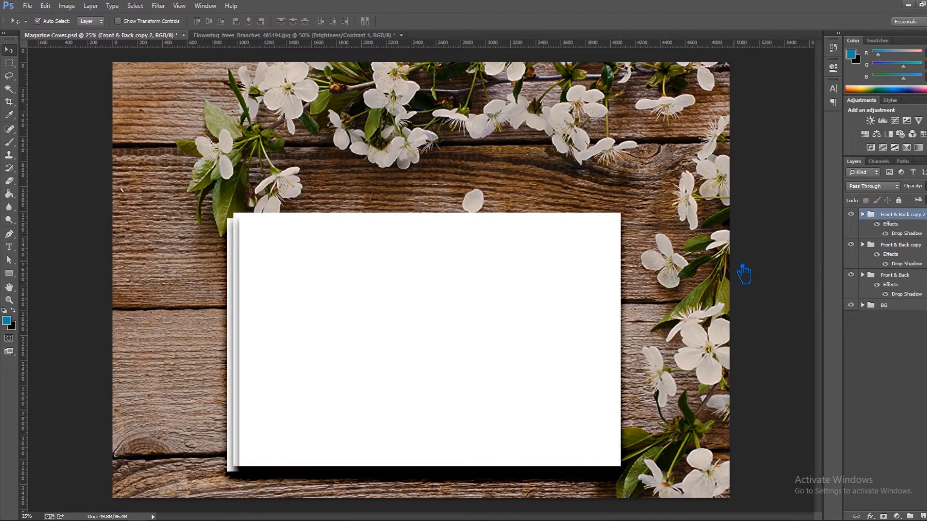
key("shift+Right")
key("shift+Right")
key("shift+Right")
key("shift+Up")
key("shift+Up")
key("shift+Up")
key("shift+Up")
key("shift+Left")
key("shift+Left")
key("shift+Up")
key("shift+Up")
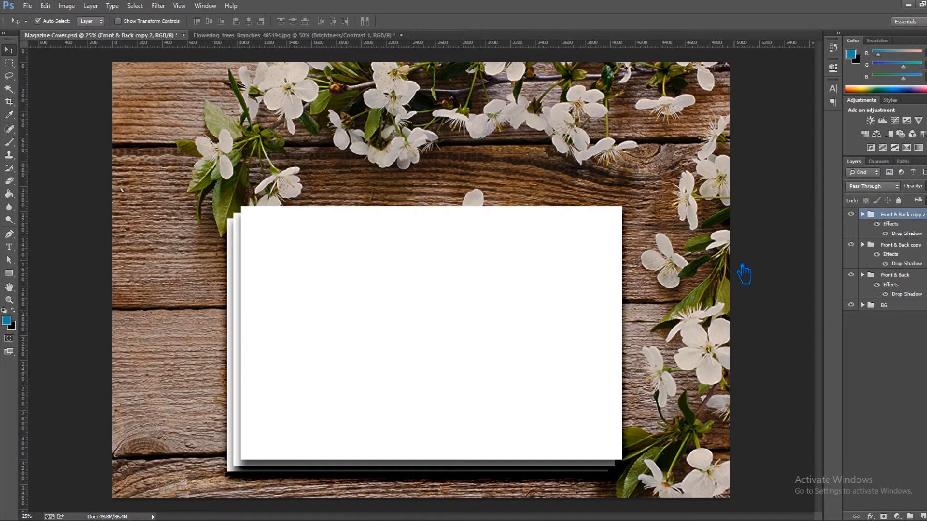
Duplicate the Front & Back copy 2 group and shift the new page up and right by a matching stack offset.
key("ctrl+j")
key("shift+Right")
key("shift+Right")
key("shift+Right")
key("shift+Right")
key("shift+Right")
key("shift+Right")
key("shift+Right")
key("shift+Right")
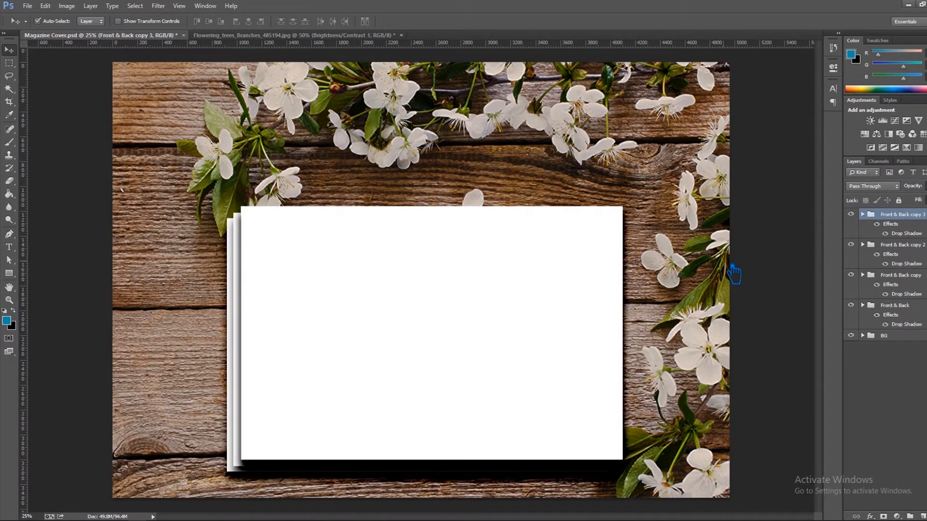
key("shift+Left")
key("shift+Left")
key("shift+Left")
key("shift+Right")
key("shift+Up")
key("shift+Up")
key("shift+Up")
key("shift+Up")
key("shift+Up")
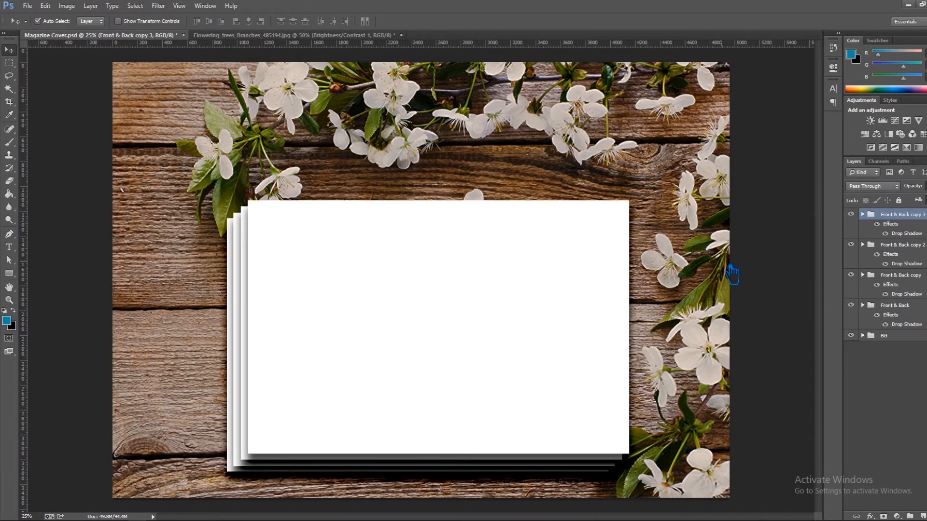
key("shift+Down")
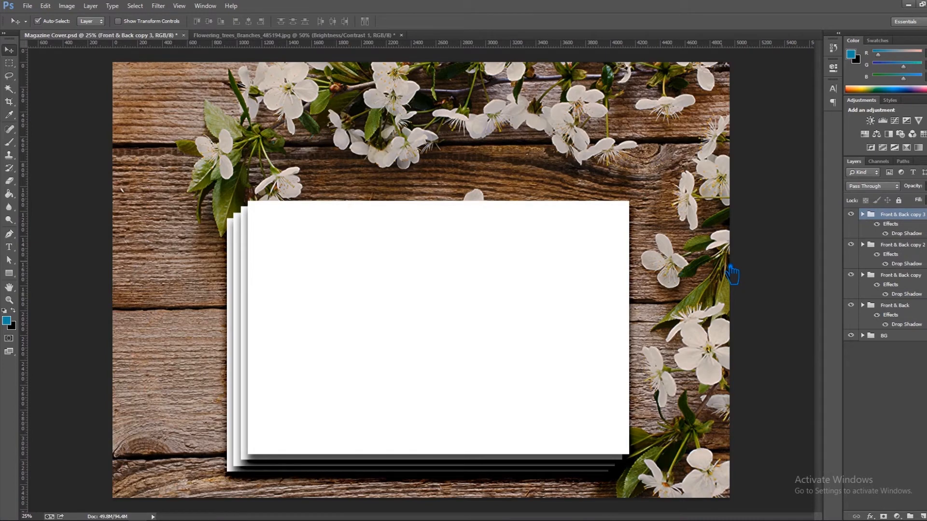
Duplicate the Front & Back copy 3 group and position the new page up and right as the top of the stack.
key("ctrl+j")
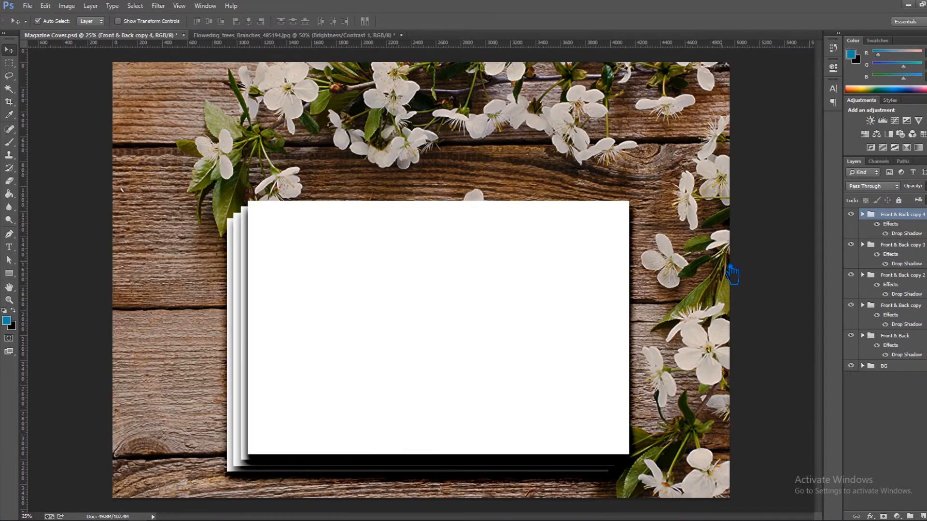
key("shift+Right")
key("shift+Right")
key("shift+Right")
key("shift+Right")
key("shift+Right")
key("shift+Right")
key("shift+Right")
key("shift+Right")
key("shift+Up")
key("shift+Up")
key("shift+Up")
key("shift+Down")
key("shift+Up")
key("shift+Up")
key("shift+Up")
key("shift+Up")
key("shift+Left")
key("shift+Left")
key("shift+Down")
key("shift+Down")
key("shift+Left")
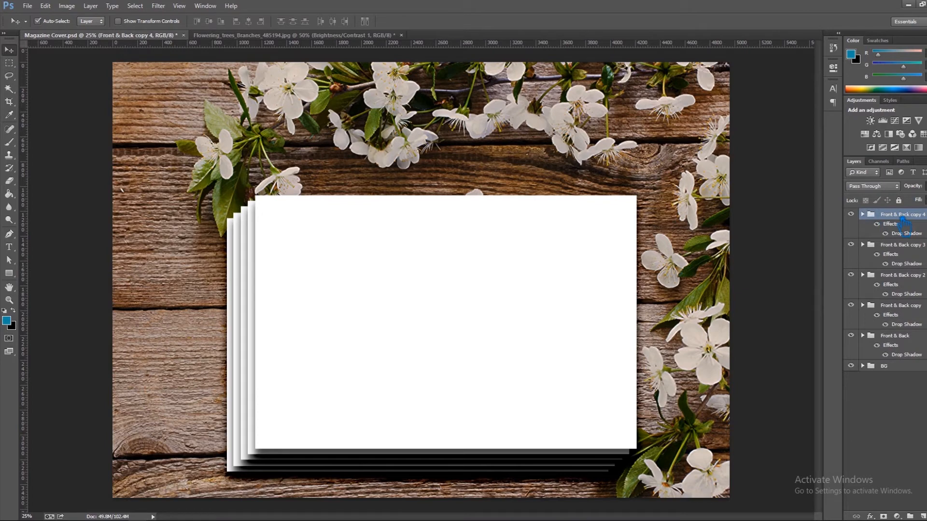
key("ctrl+j")
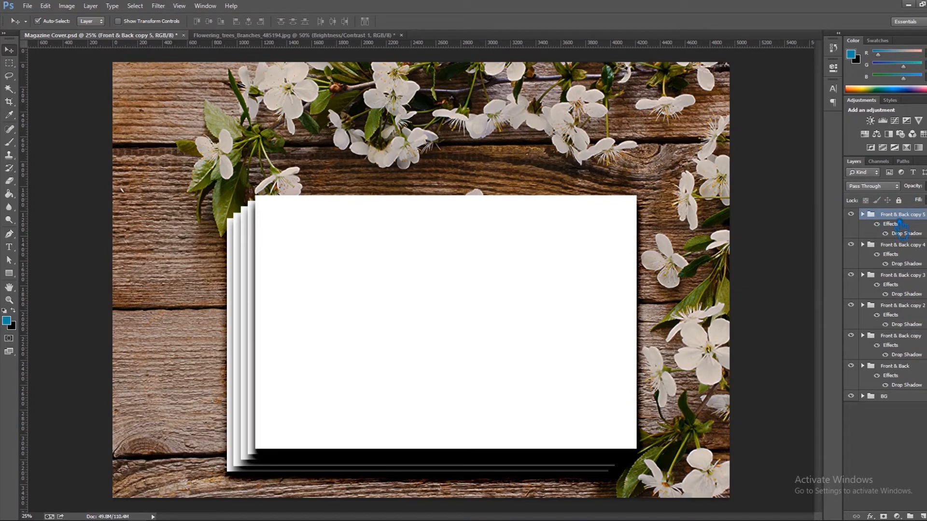
key("ctrl+z")
double_click(899, 216)
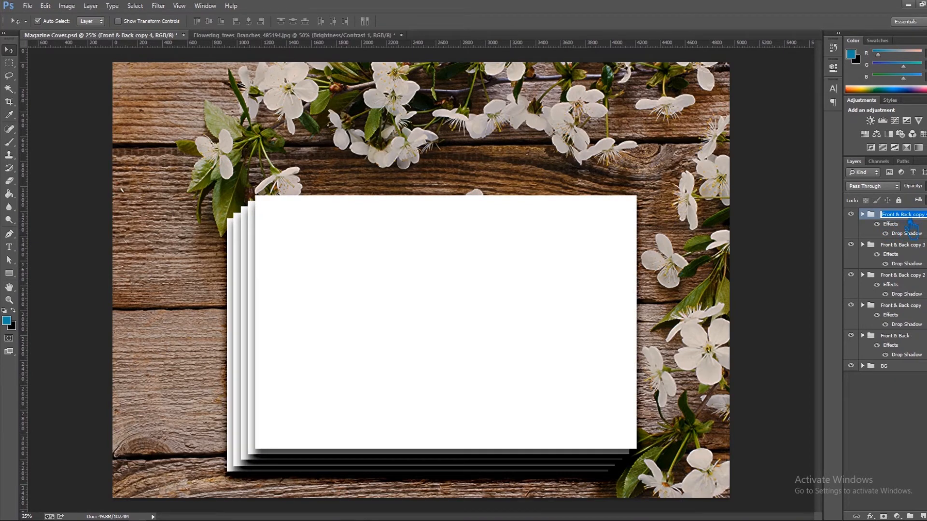
Group the four lower page groups, from Front & Back copy 3 down to Front & Back, and name the group Don't touch.
left_click(899, 245)
left_click(910, 276, "shift")
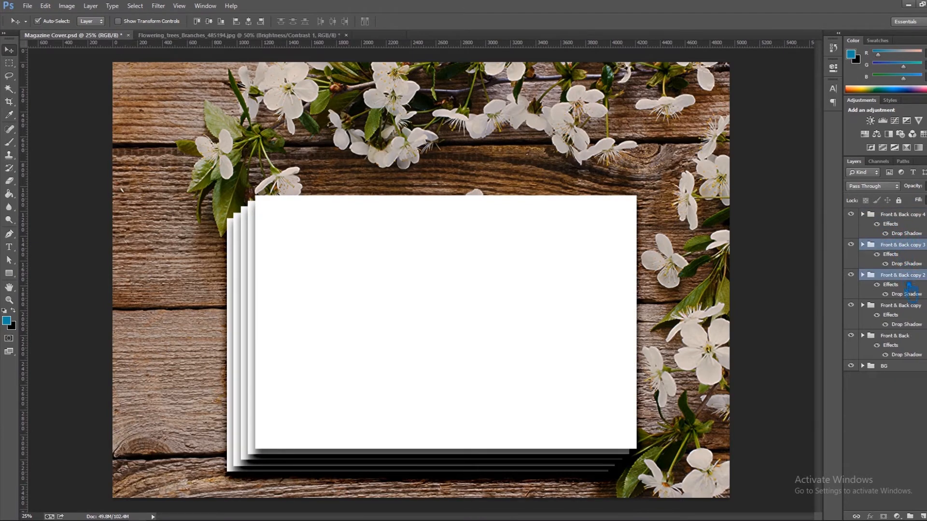
left_click(910, 306, "shift")
left_click(909, 338, "shift")
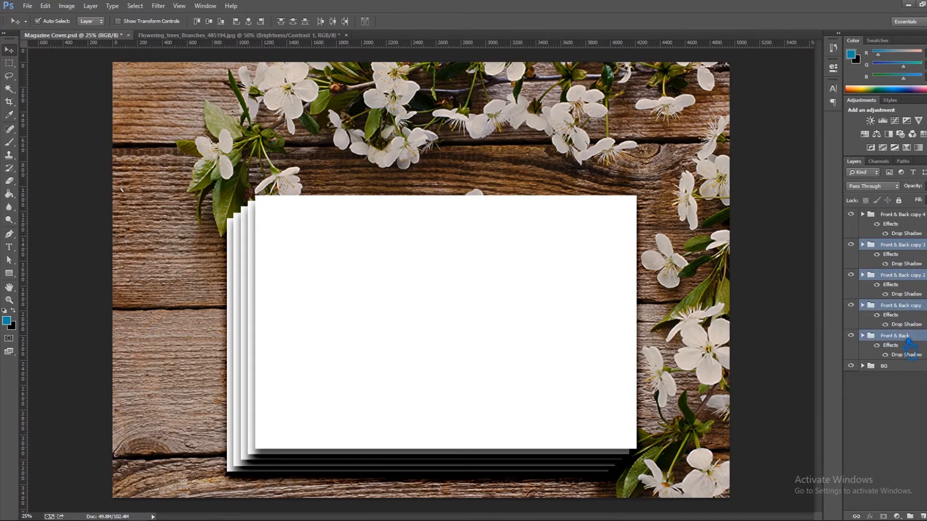
key("ctrl+g")
double_click(893, 246)
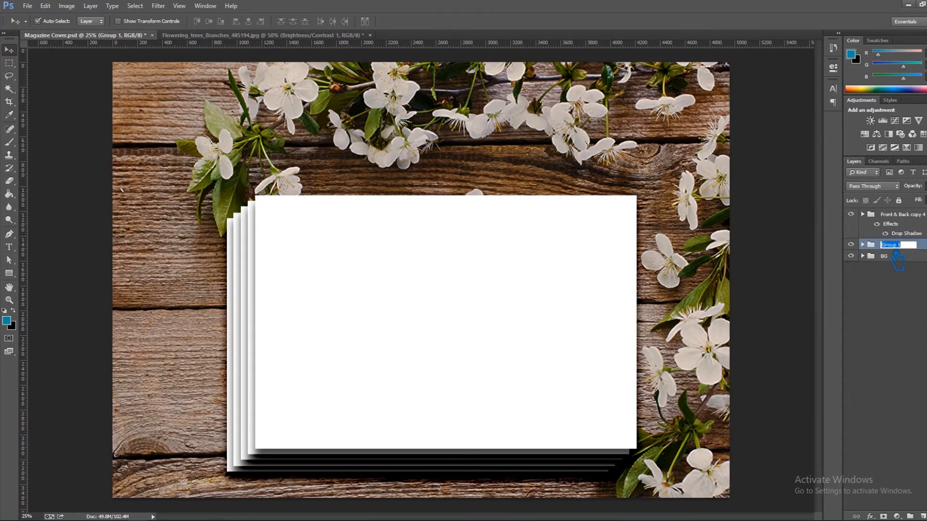
type("Don't touch")
left_click(921, 276)
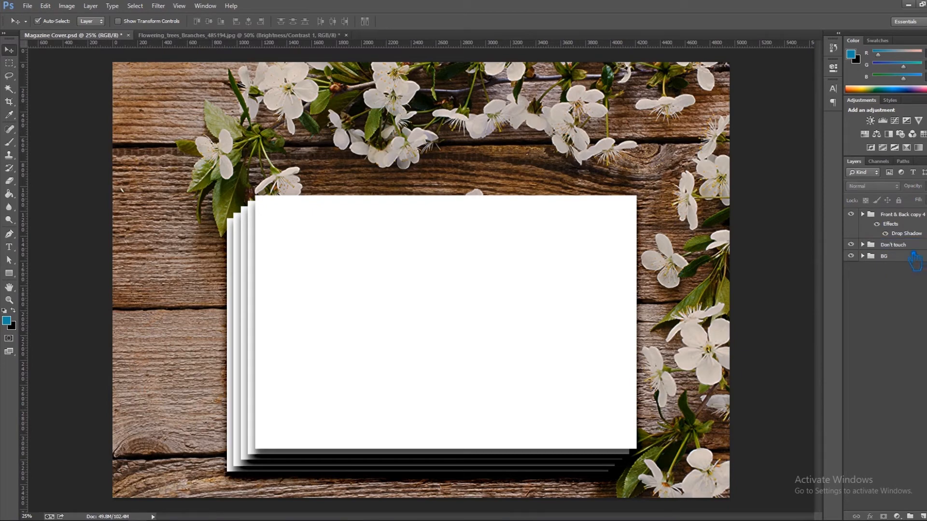
Give the Don't touch group a red color label and save the mockup document.
left_click(914, 245)
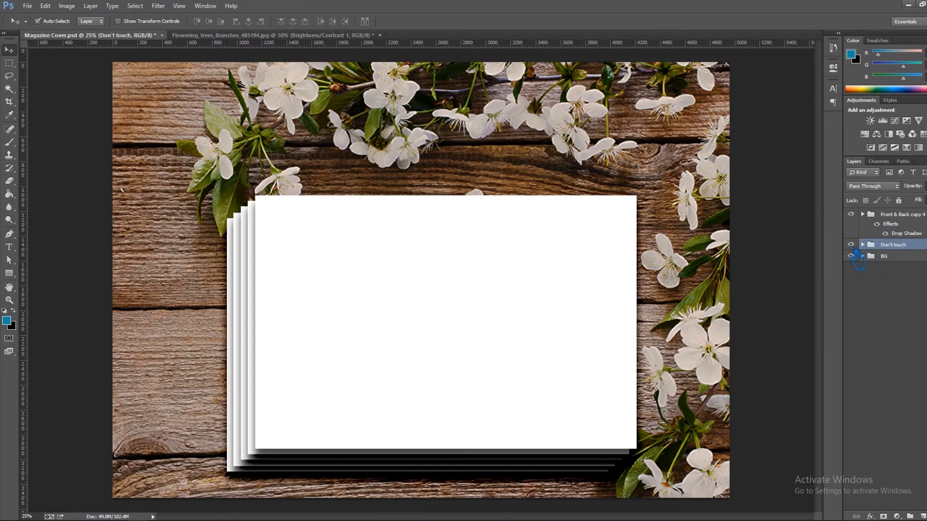
right_click(857, 251)
left_click(825, 292)
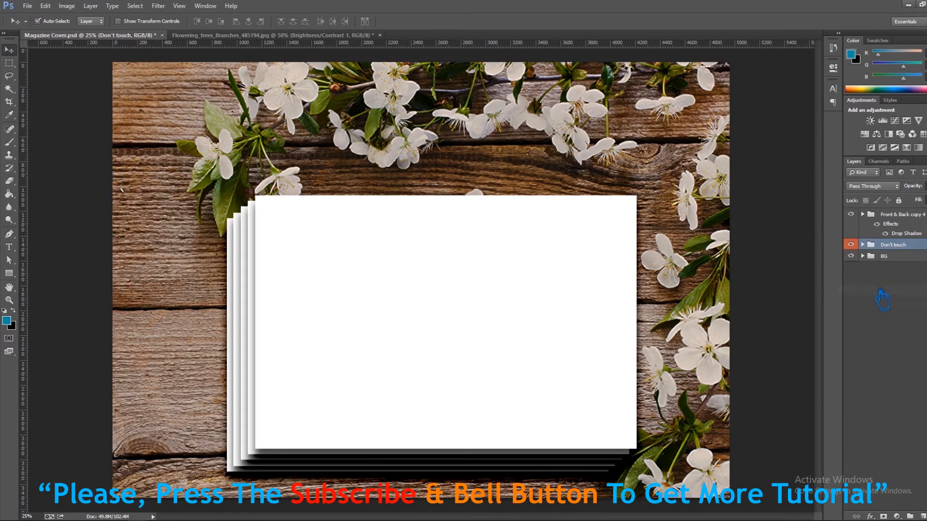
left_click(911, 245)
left_click(921, 295)
key("ctrl+s")
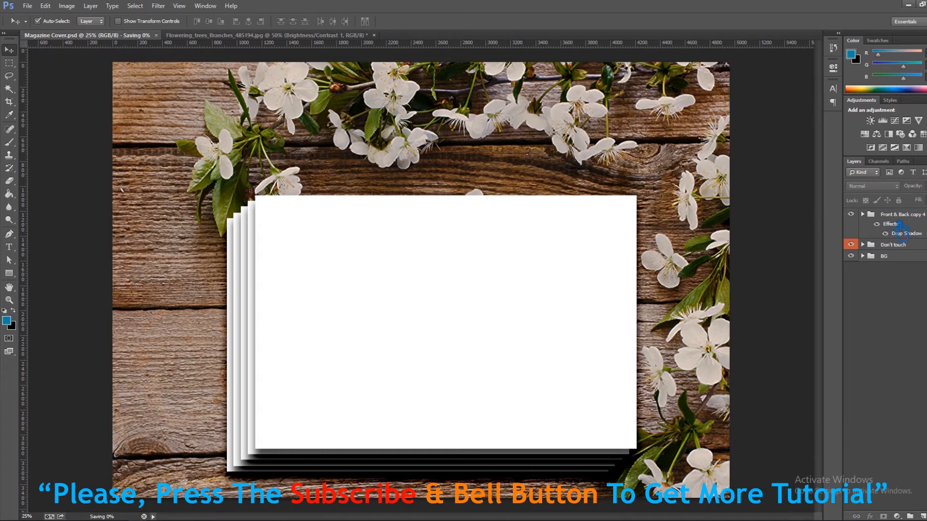
Open the Front smart object inside the Front & Back copy 4 group for editing and delete its white Front layer.
left_click(900, 214)
left_click(862, 214)
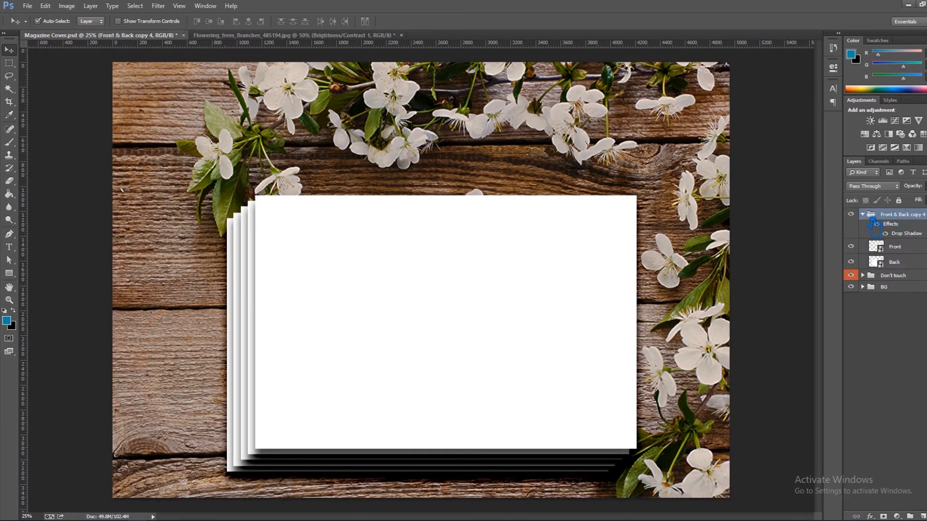
left_click(898, 250)
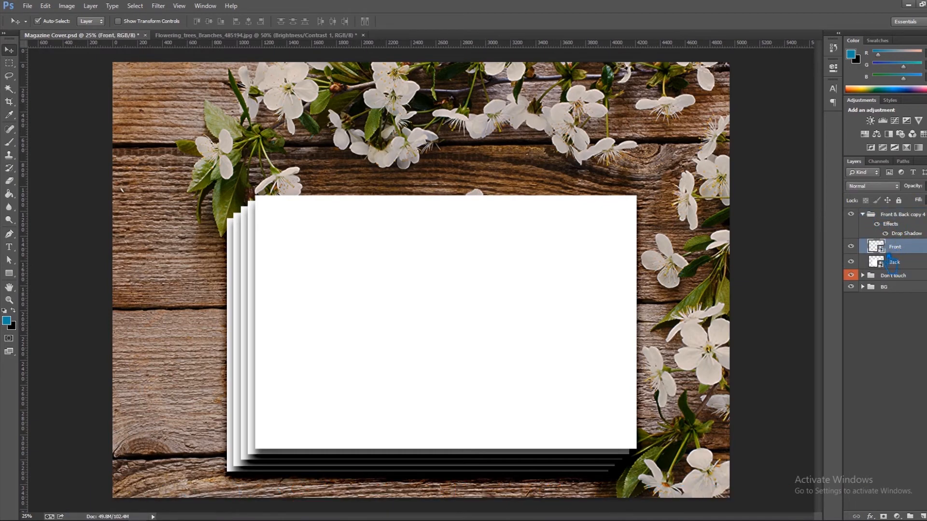
double_click(890, 262)
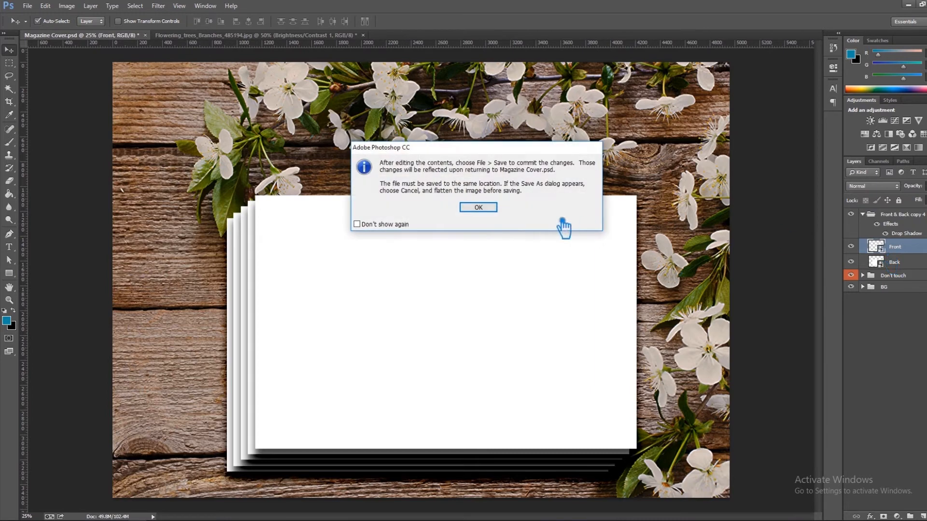
left_click(488, 208)
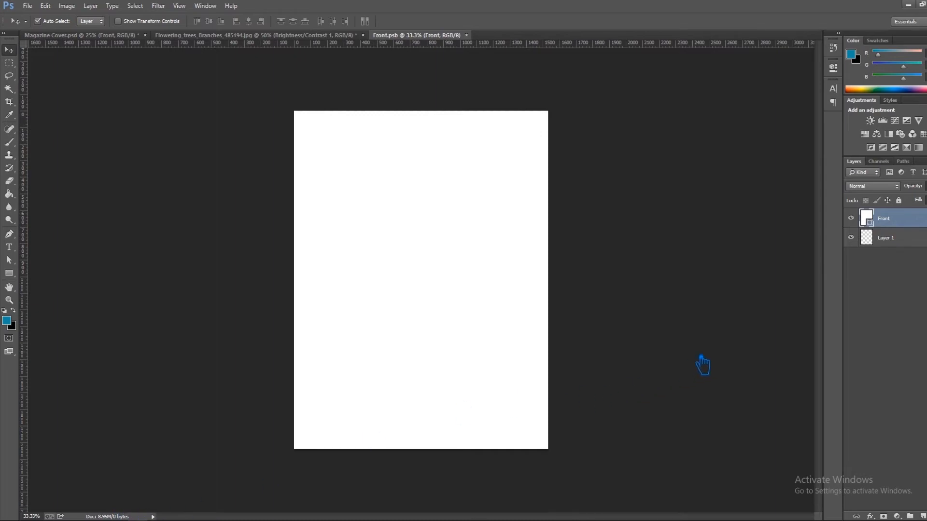
key("Delete")
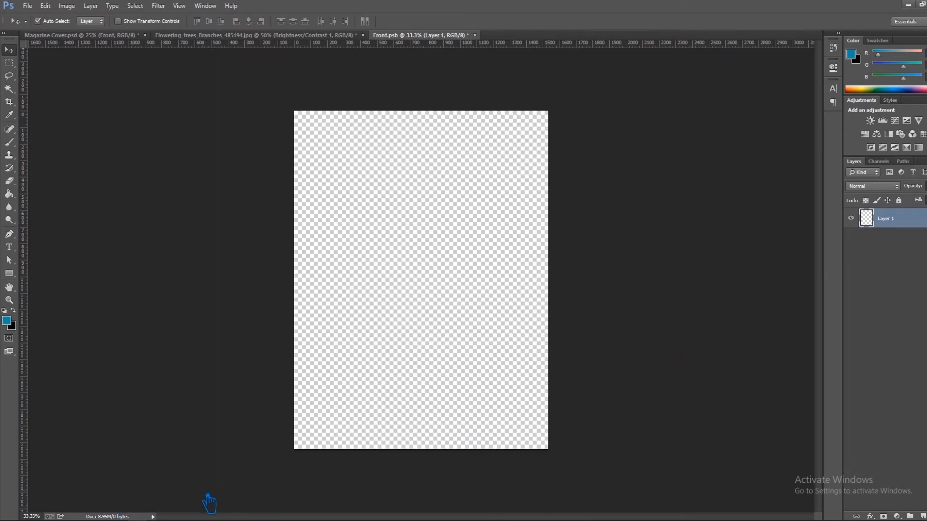
Place Magazine-Cover-Front-1 from photo folder 1 in File Explorer onto the Front page and scale it to about 41.2% to fill the width.
left_click(175, 520)
double_click(129, 130)
left_click_drag(163, 130, 412, 340)
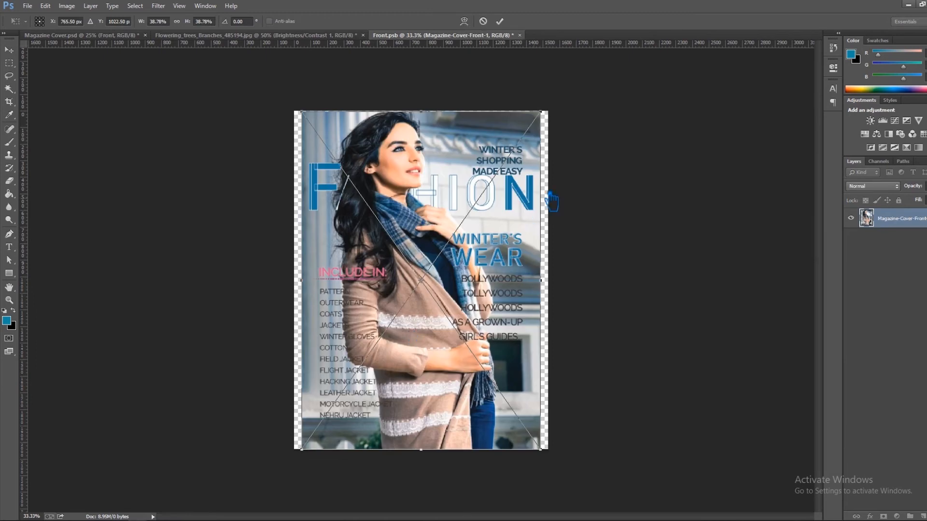
left_click_drag(549, 122, 560, 115)
Nudge the placed front cover down to align with the page's top edge, commit it, and save and close the smart object.
key("Down")
key("Down")
key("Down")
key("Down")
key("Down")
key("Down")
key("Down")
key("Down")
key("Down")
key("Down")
key("Down")
key("Down")
key("Down")
key("Down")
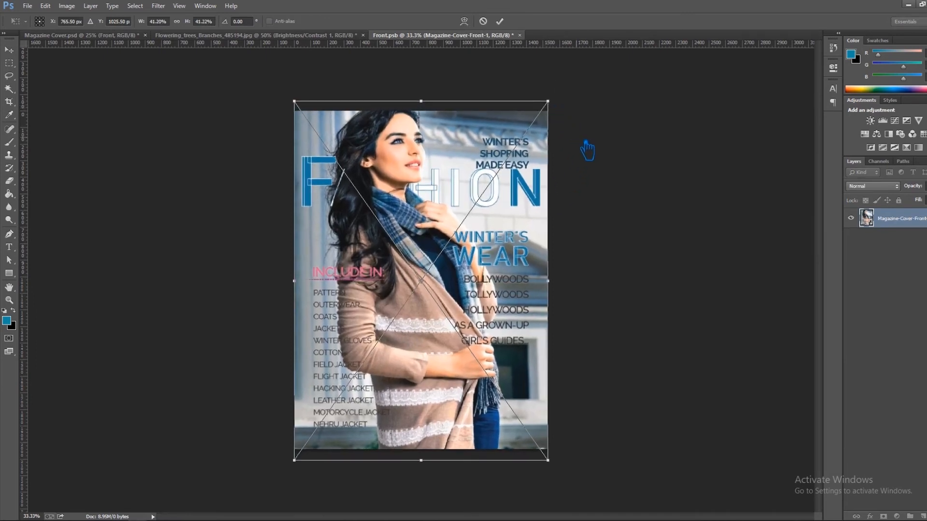
key("Down")
key("Down")
key("Down")
key("Down")
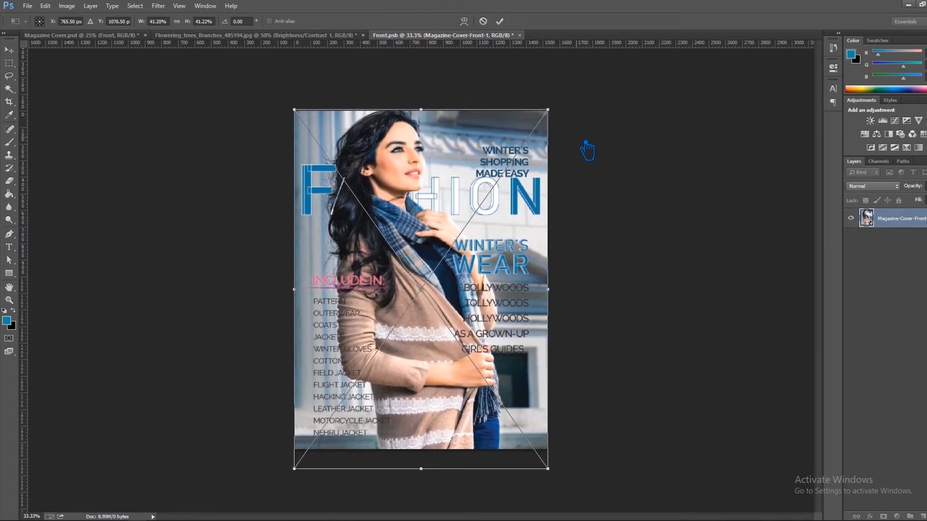
key("Down")
key("Down")
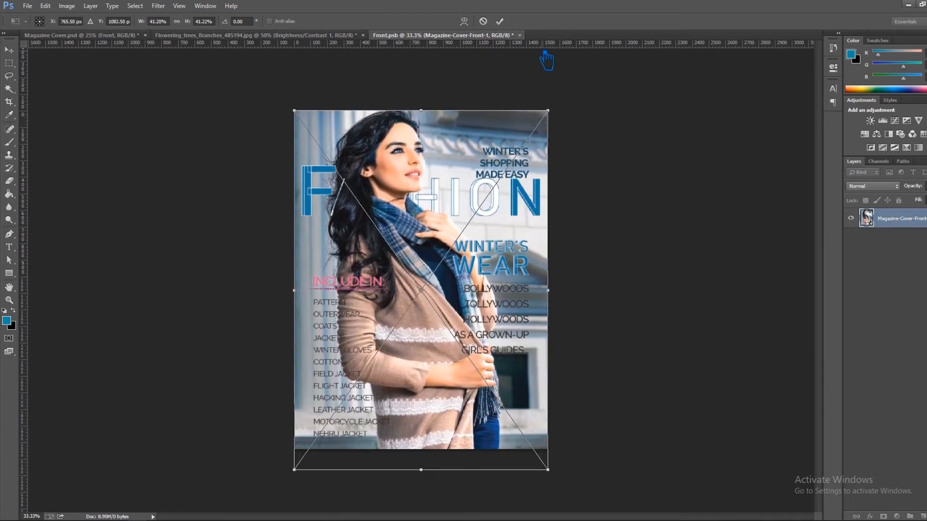
left_click(500, 21)
key("ctrl+s")
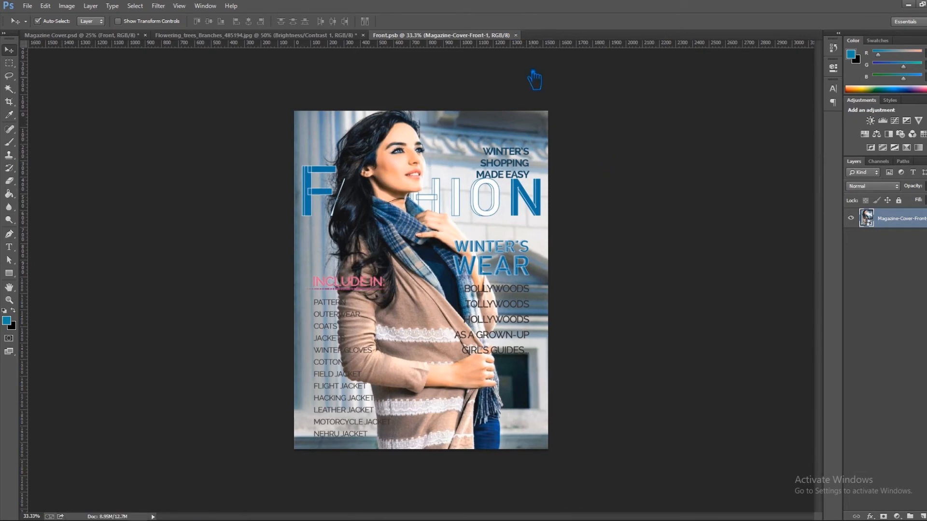
key("ctrl+w")
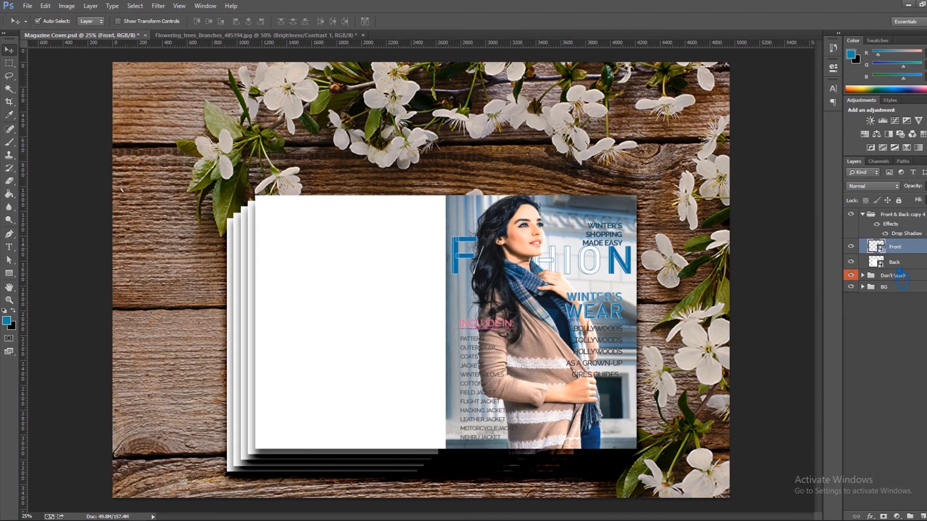
Open the Back smart object of the top page group for editing and delete its white Back layer.
left_click(889, 265)
double_click(888, 268)
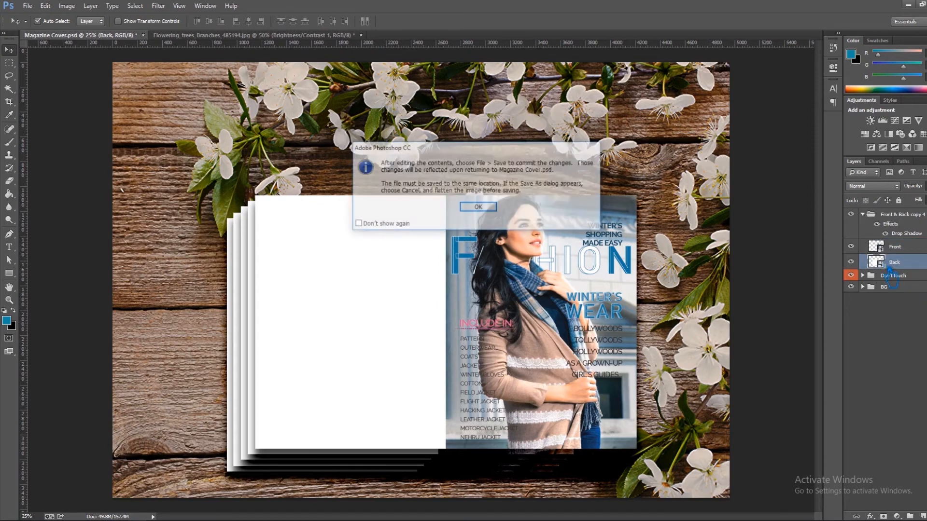
left_click(498, 209)
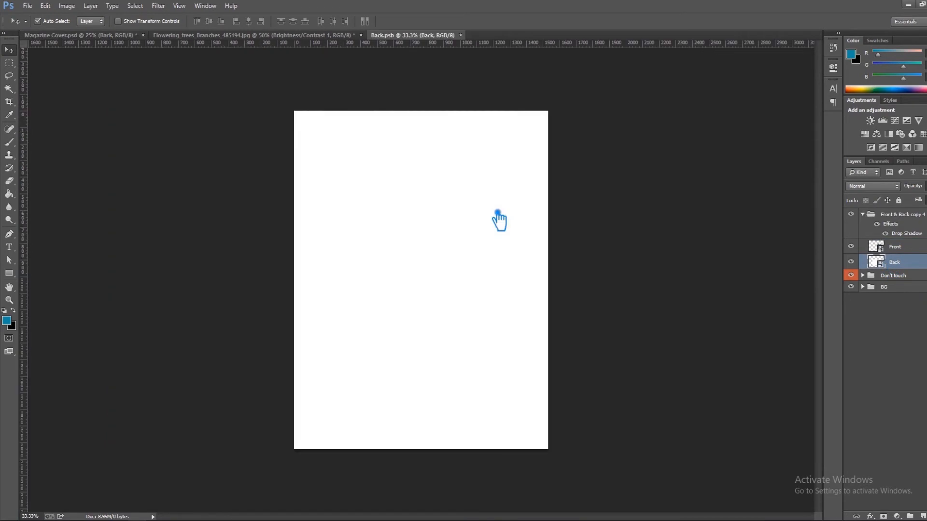
key("Delete")
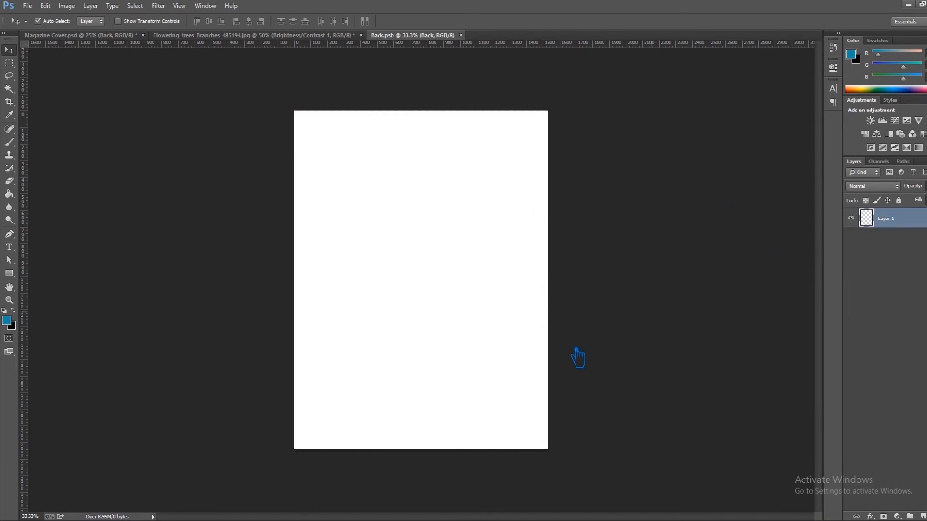
Place Magazine-Cover-Back-1 from File Explorer onto the Back page at about 41.58% scale, and save and close the smart object.
left_click(290, 520)
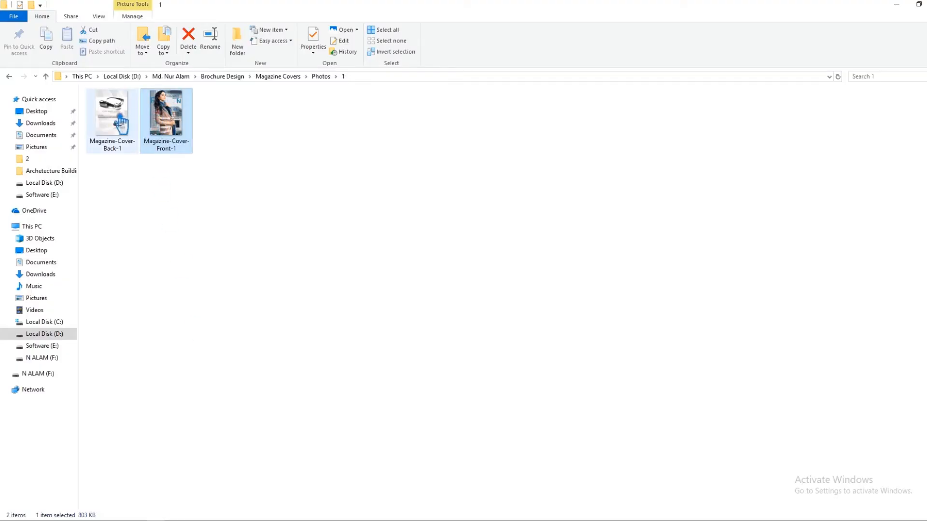
left_click_drag(121, 124, 227, 480)
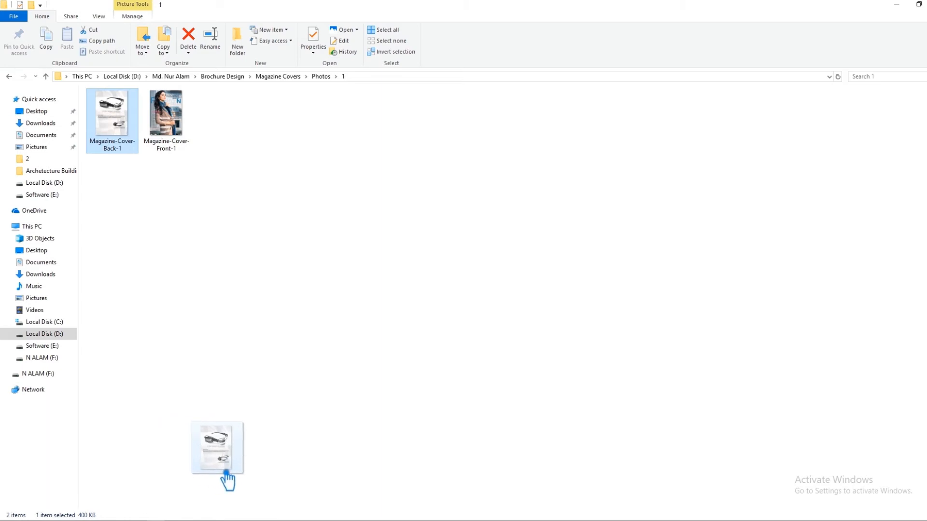
left_click_drag(228, 481, 356, 415)
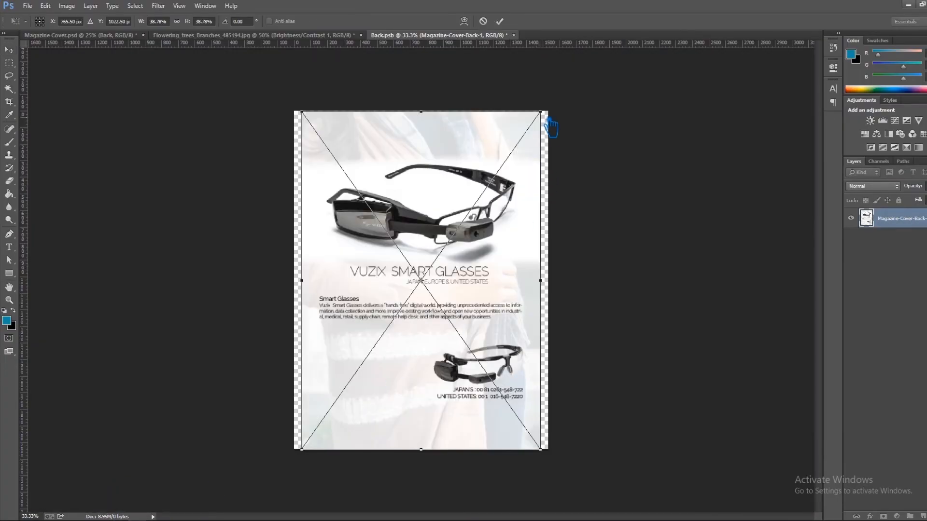
left_click_drag(550, 118, 569, 113)
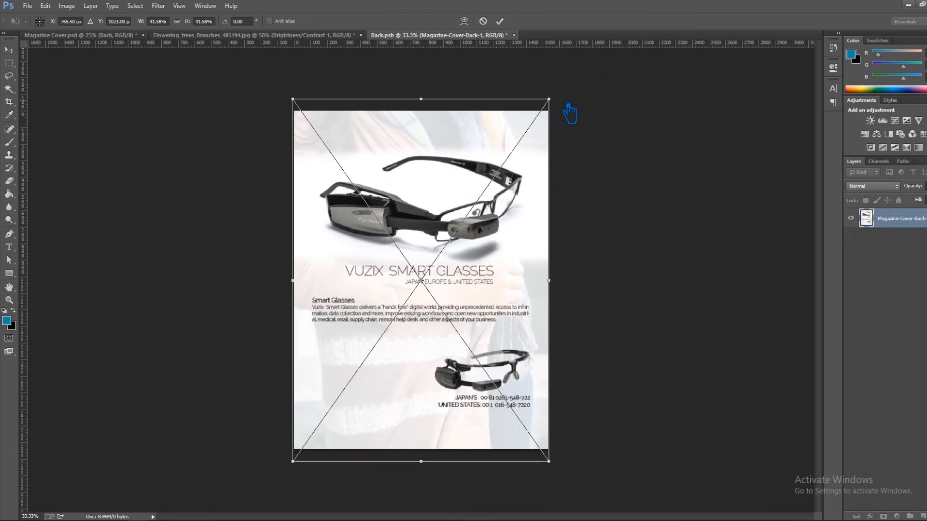
left_click(499, 22)
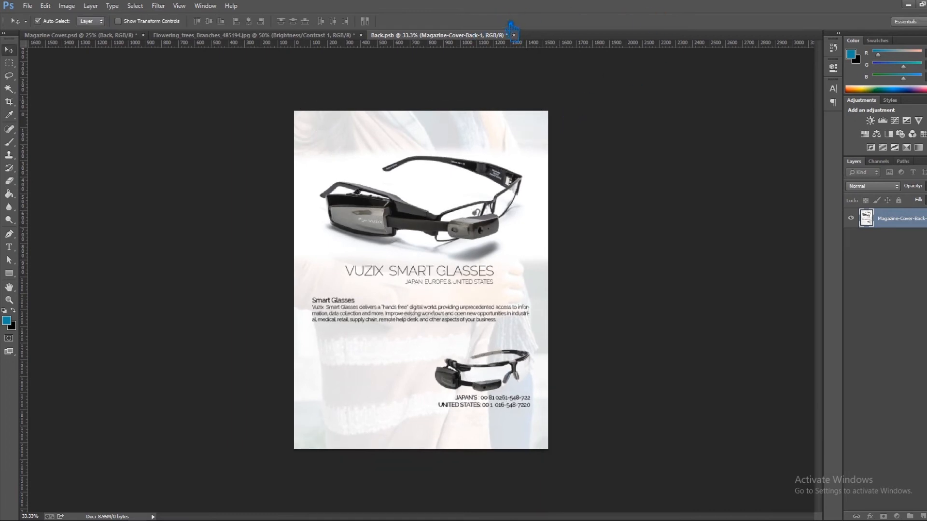
key("ctrl+s")
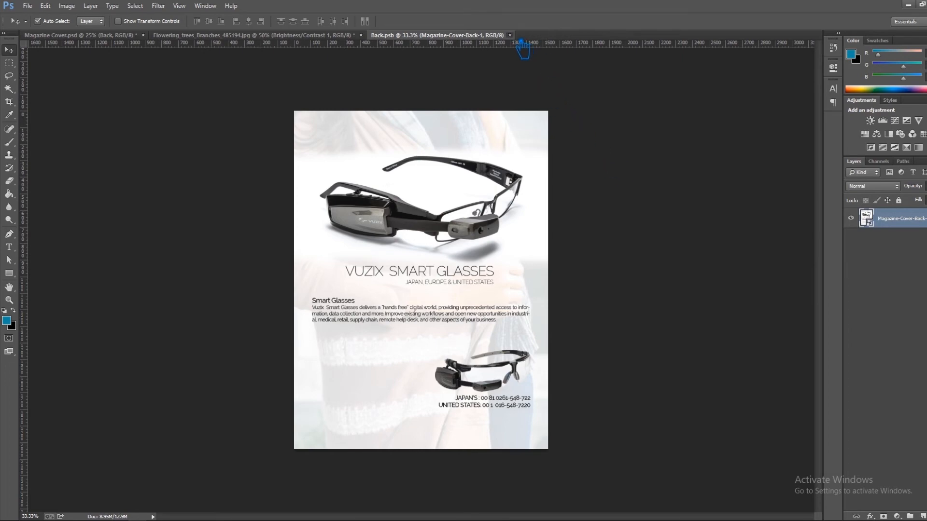
left_click(510, 35)
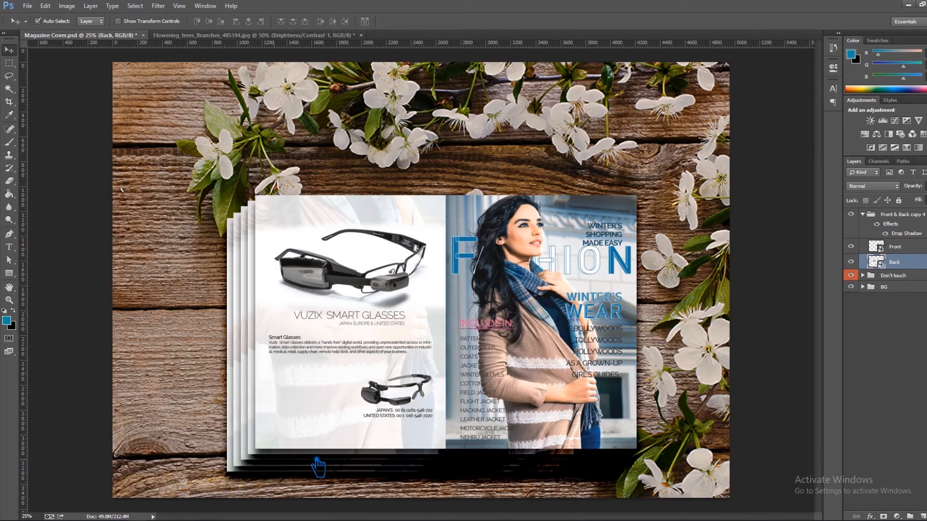
Select the Front & Back copy 4 group and collapse it in the layer list.
left_click(869, 215)
left_click(869, 215)
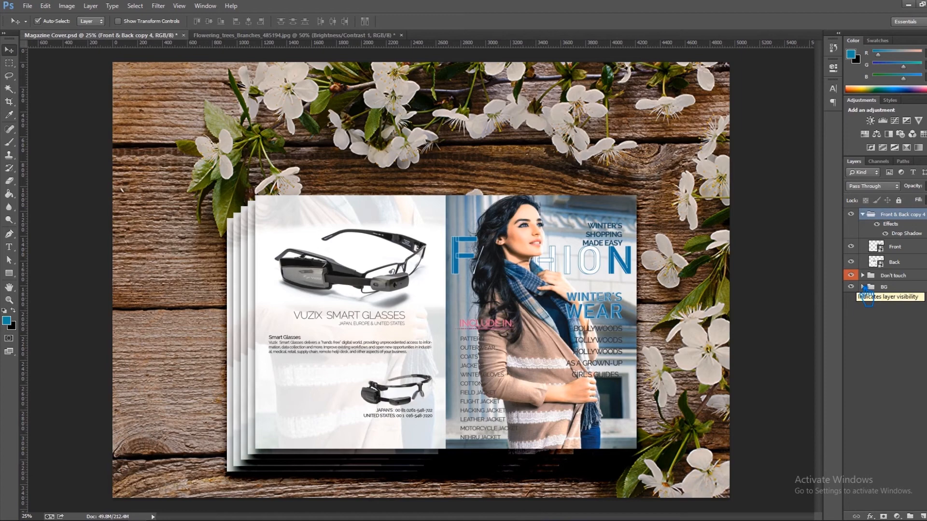
left_click(863, 214)
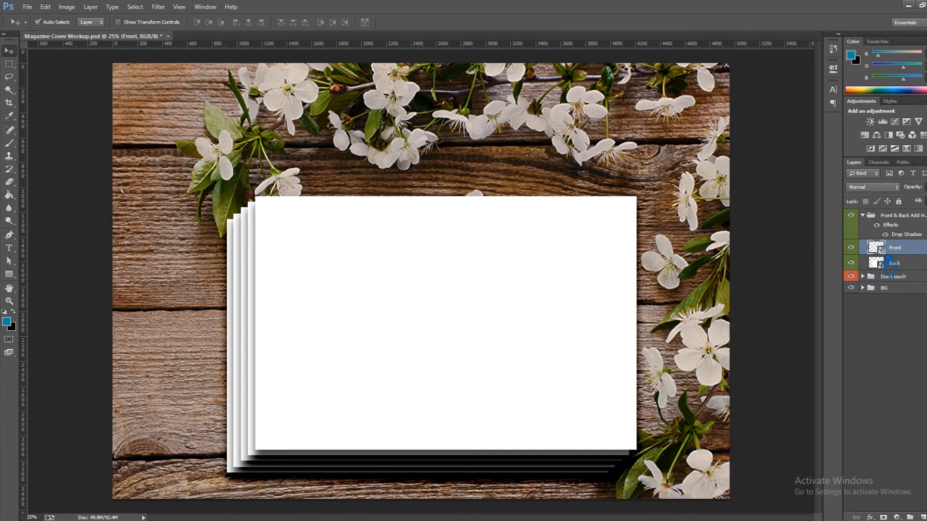
Open the Front smart object of Magazine Cover Mockup.psd and place Magazine-Cover-Front-2 from photo folder 2, scaled to about 41.36%.
left_click(478, 209)
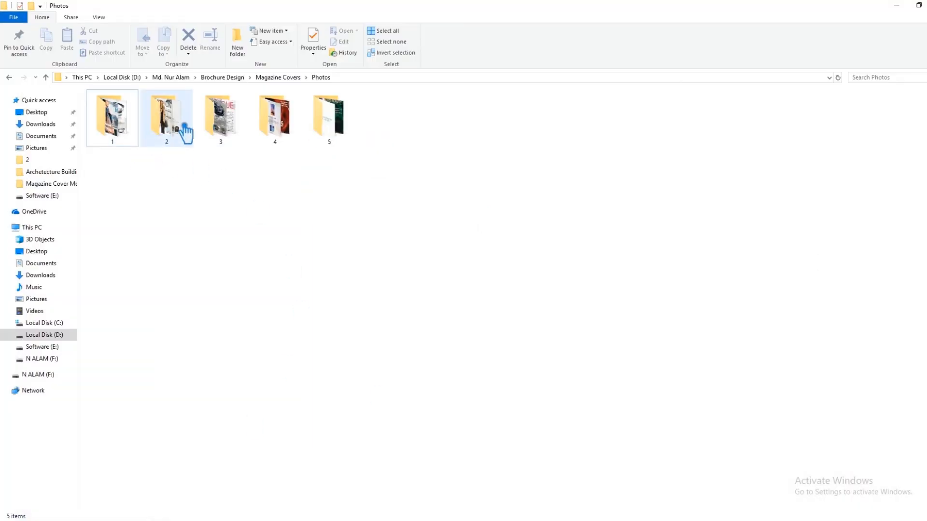
left_click(185, 127)
double_click(186, 129)
left_click_drag(172, 140, 421, 385)
left_click_drag(549, 117, 559, 109)
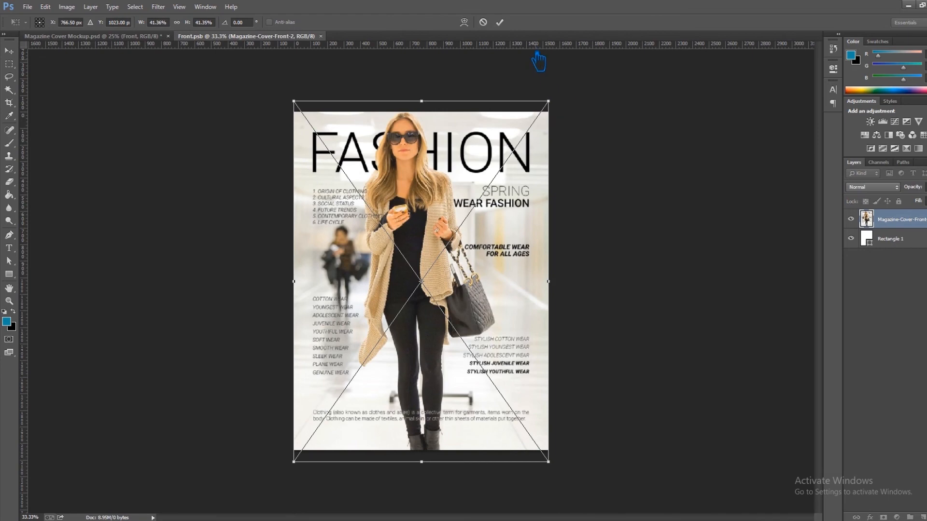
Commit the placed Magazine-Cover-Front-2 image, and save and close the Front smart object.
left_click(500, 23)
key("ctrl+s")
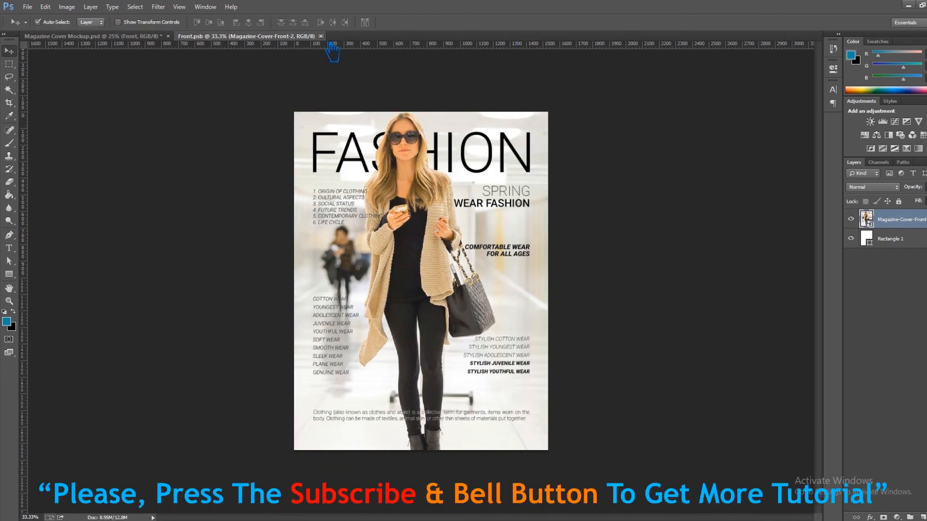
key("ctrl+w")
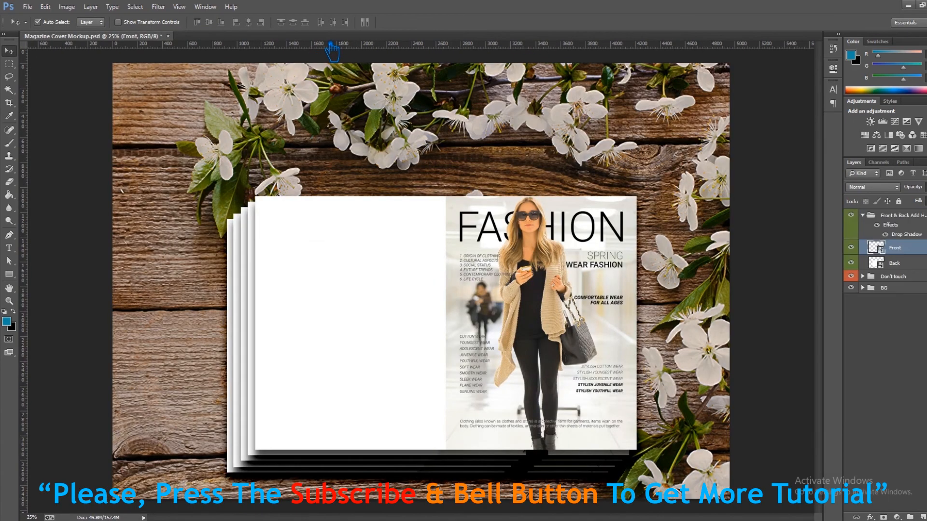
Open the Back smart object, place Magazine-Cover-Back-2 from File Explorer scaled up to fill the page, and save it.
left_click(905, 267)
double_click(883, 264)
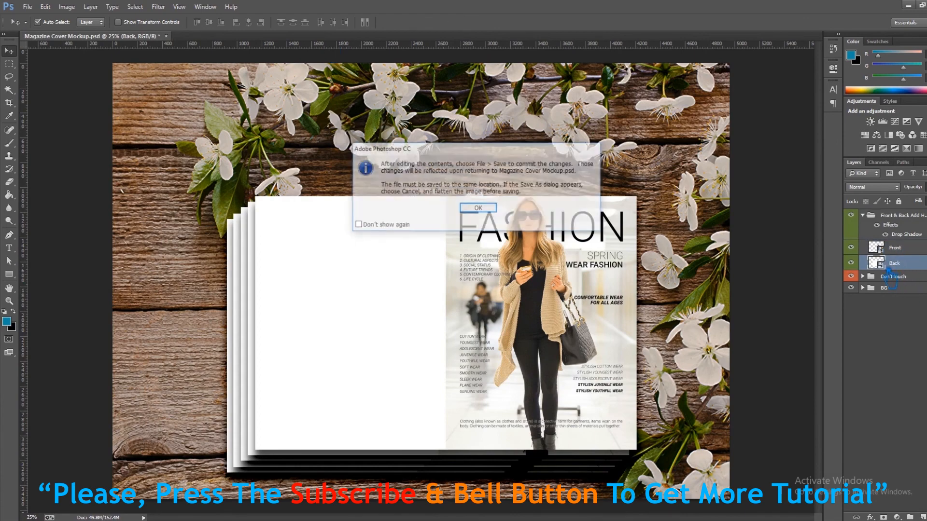
left_click(475, 207)
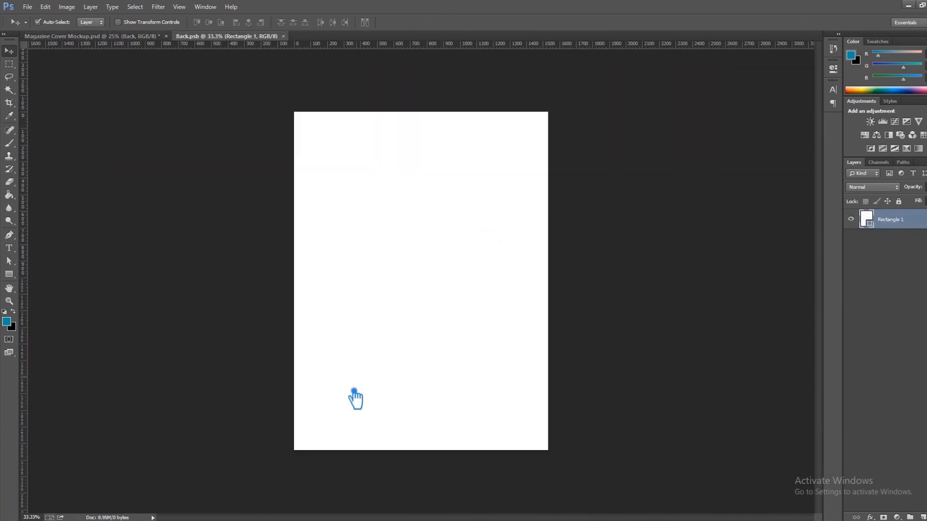
left_click(227, 520)
left_click_drag(123, 139, 356, 404)
left_click_drag(546, 123, 560, 95)
left_click(500, 23)
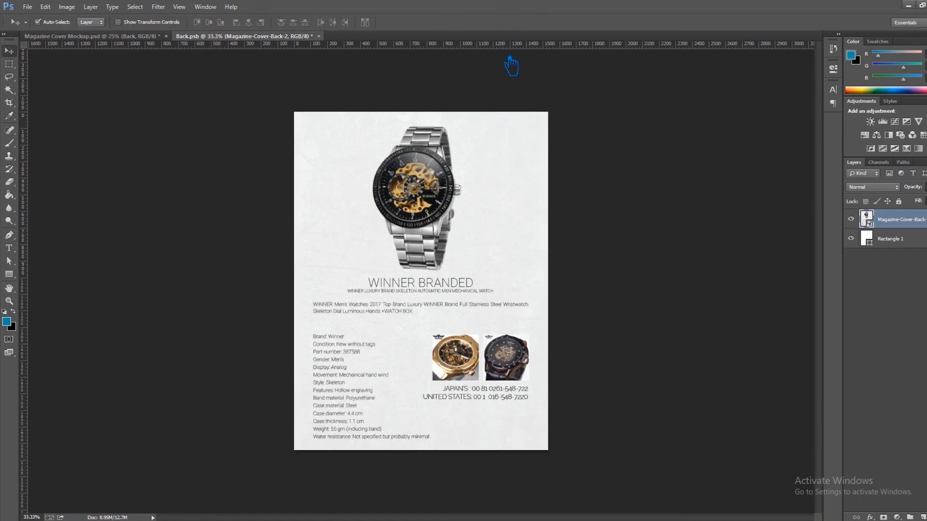
key("ctrl+s")
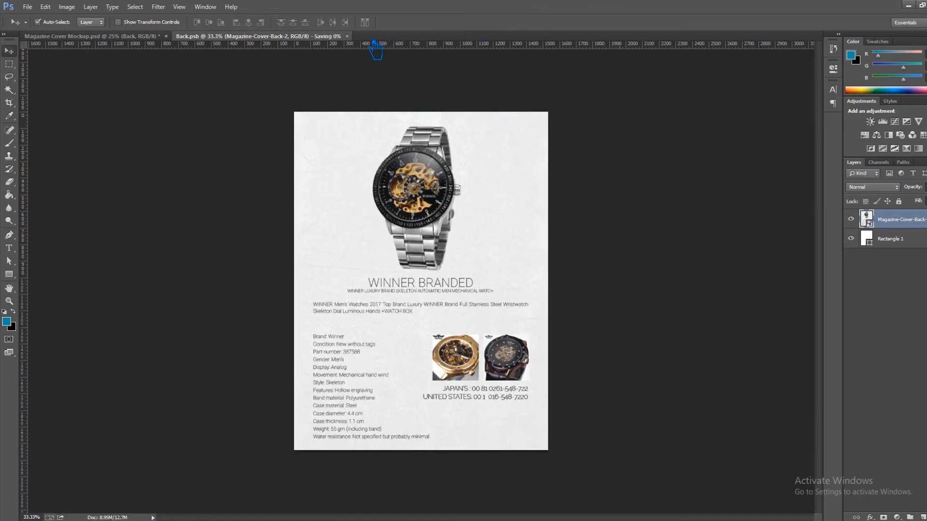